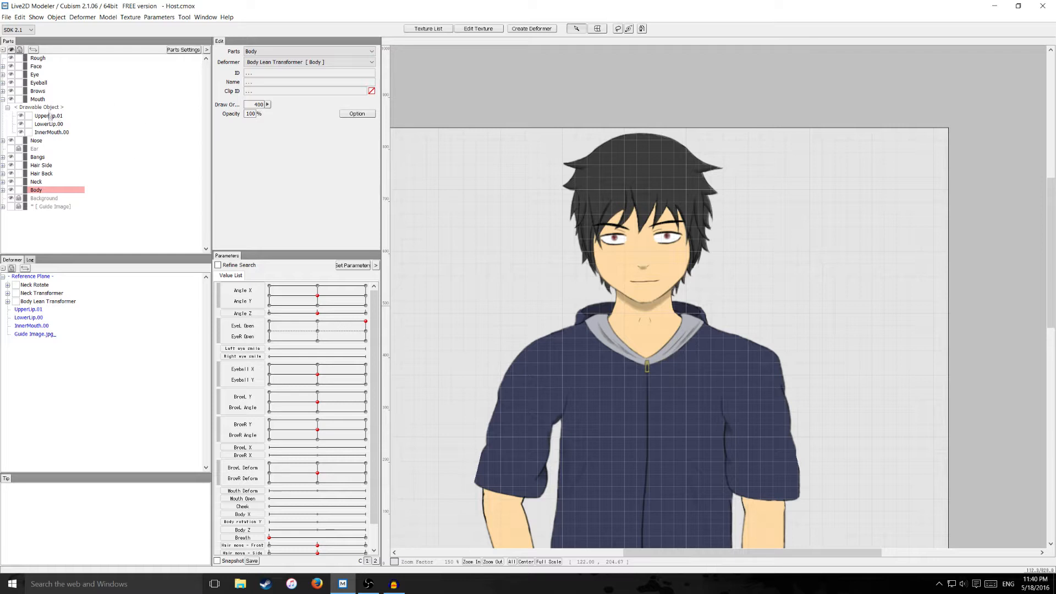
Temporarily hide the upper and lower lips, then the Face part, to examine how the mouth layers cover each other
scroll(652, 290, up, 2)
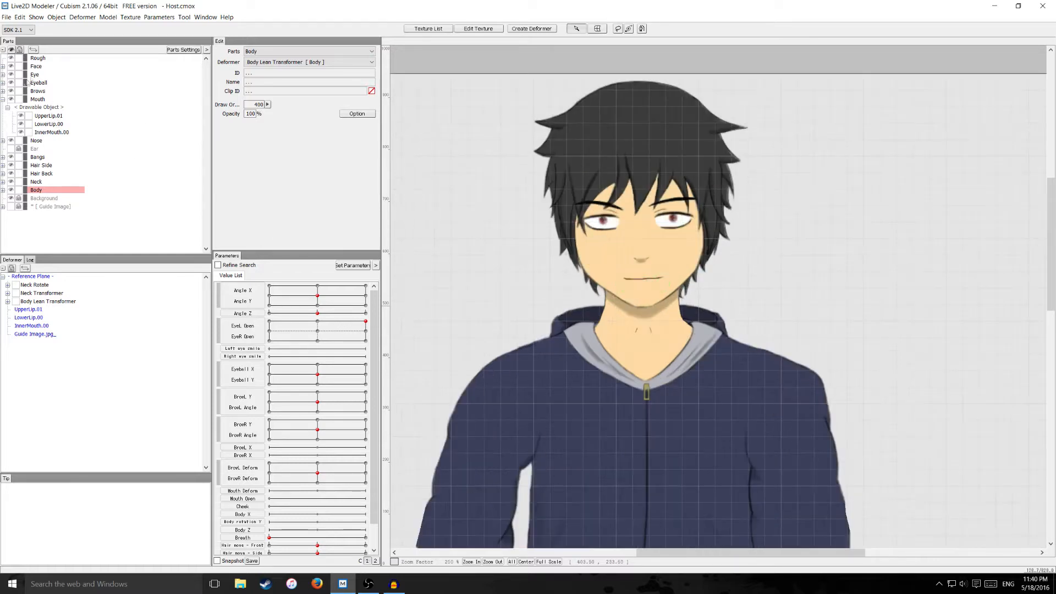
click(20, 116)
click(20, 124)
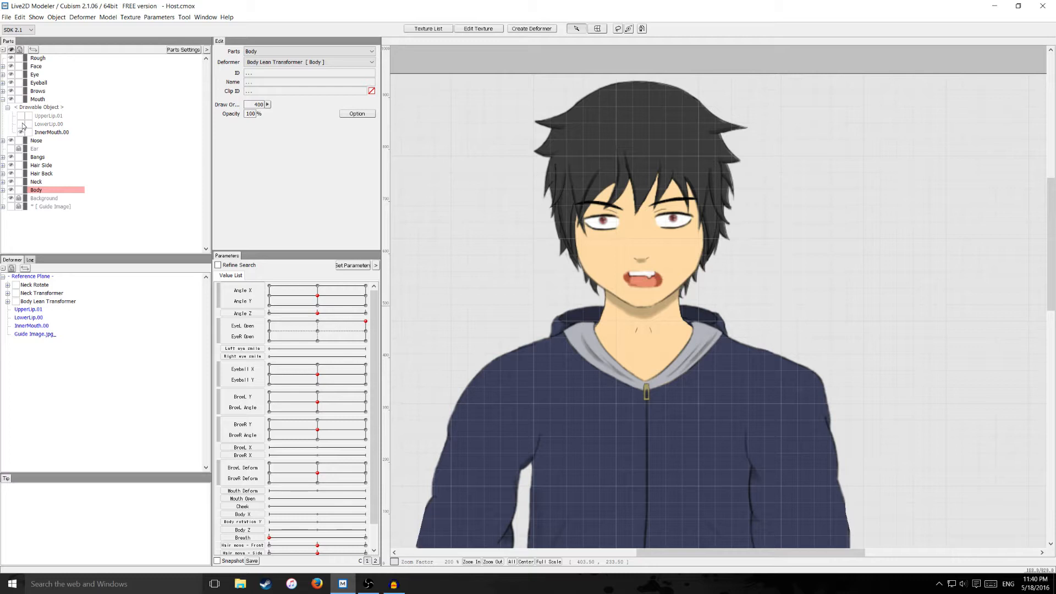
click(21, 116)
click(21, 124)
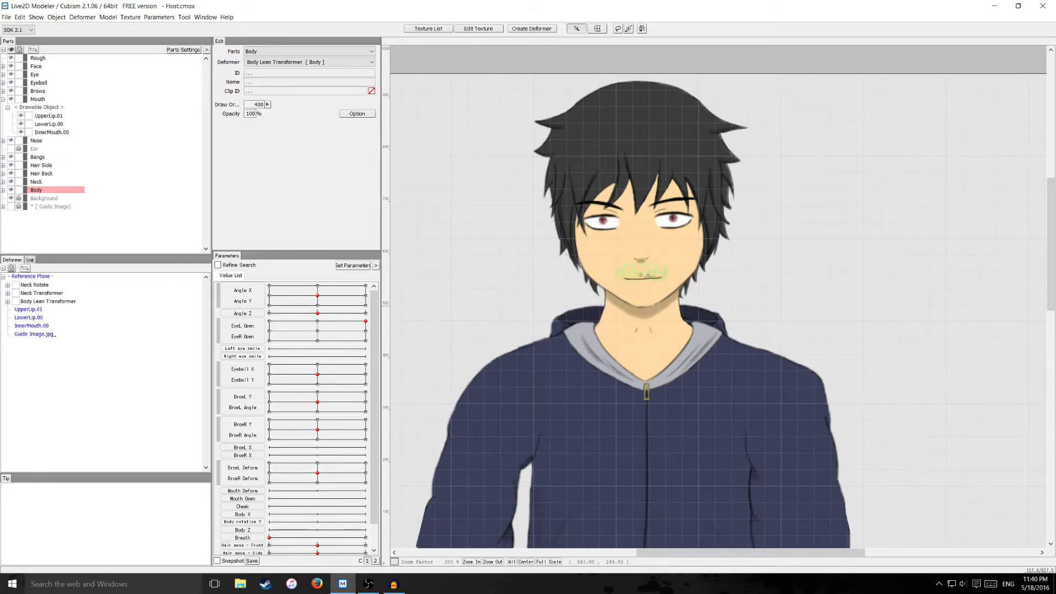
click(9, 66)
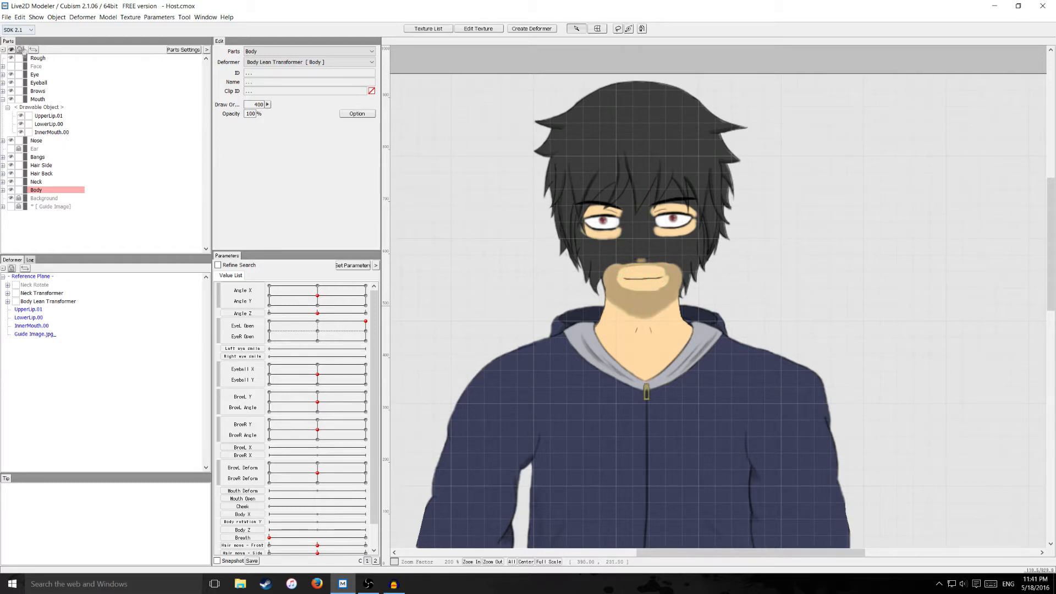
click(11, 66)
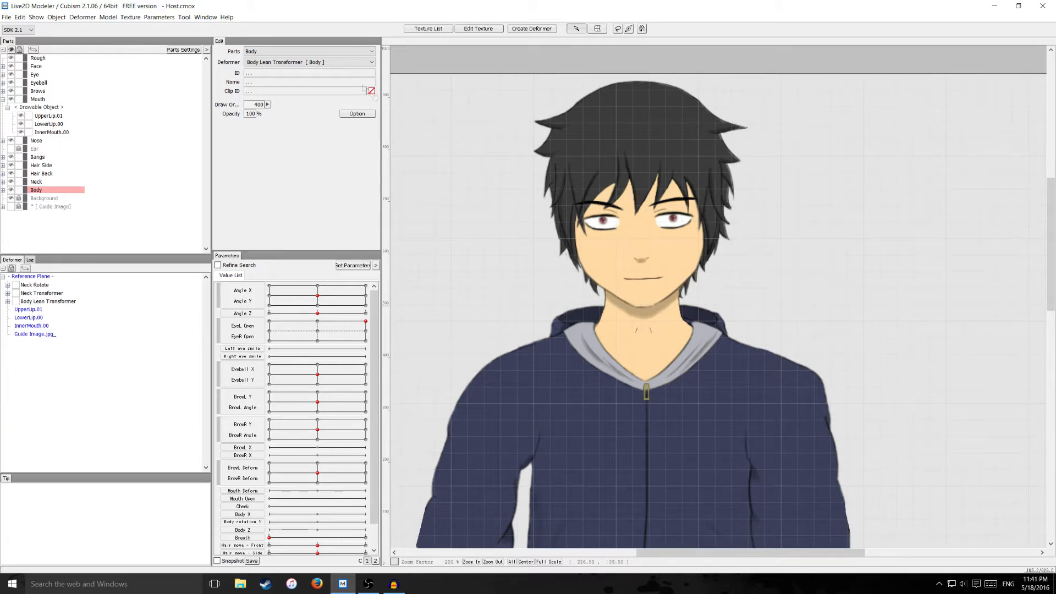
Create a curved surface deformer as parent of UpperLip.01, LowerLip.00 and InnerMouth.00, and shrink its frame closely around the mouth
click(49, 116)
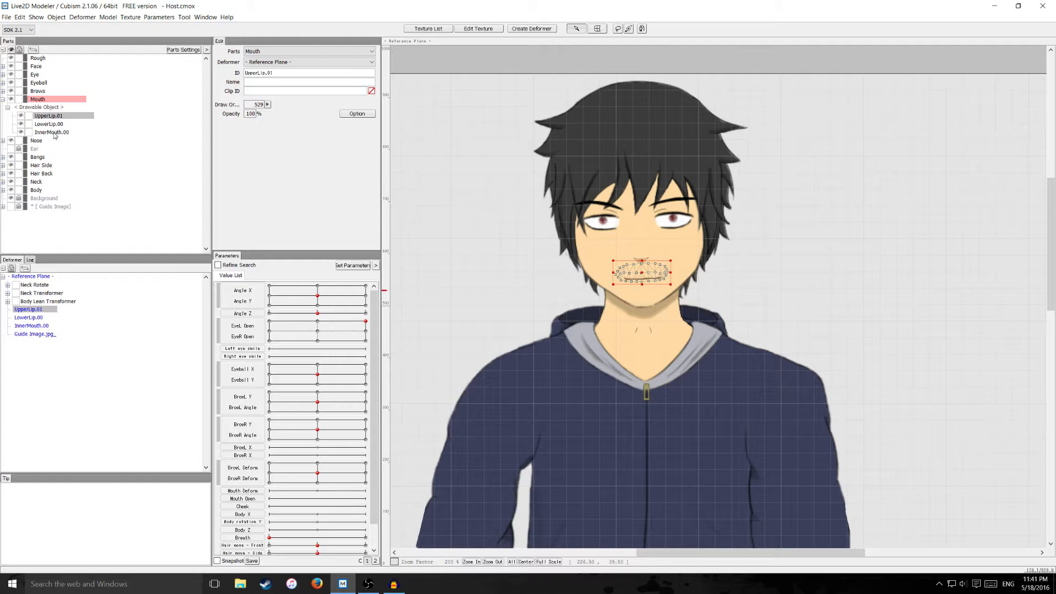
shift+click(52, 133)
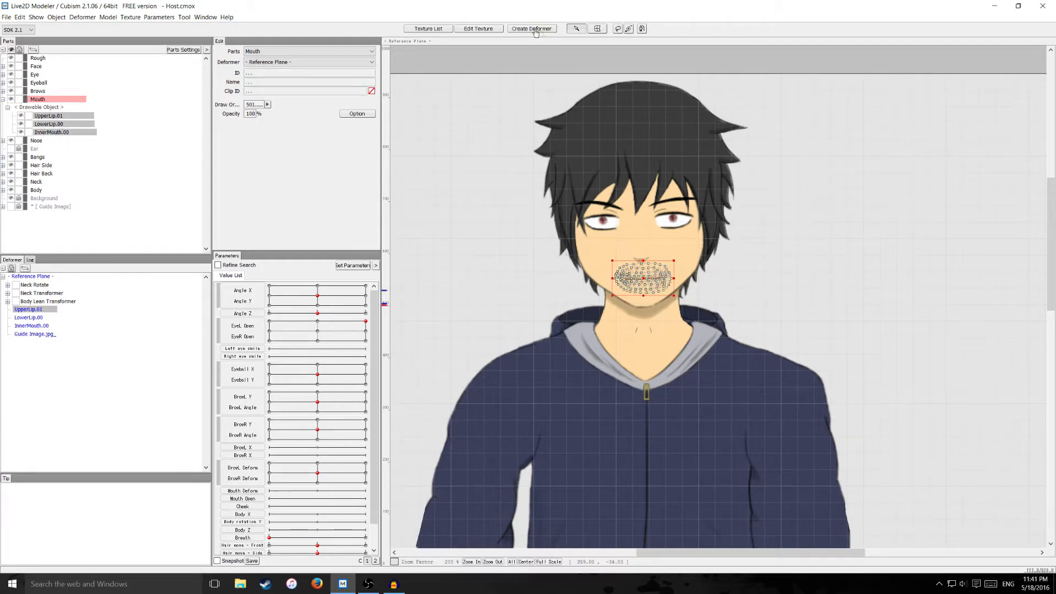
click(552, 30)
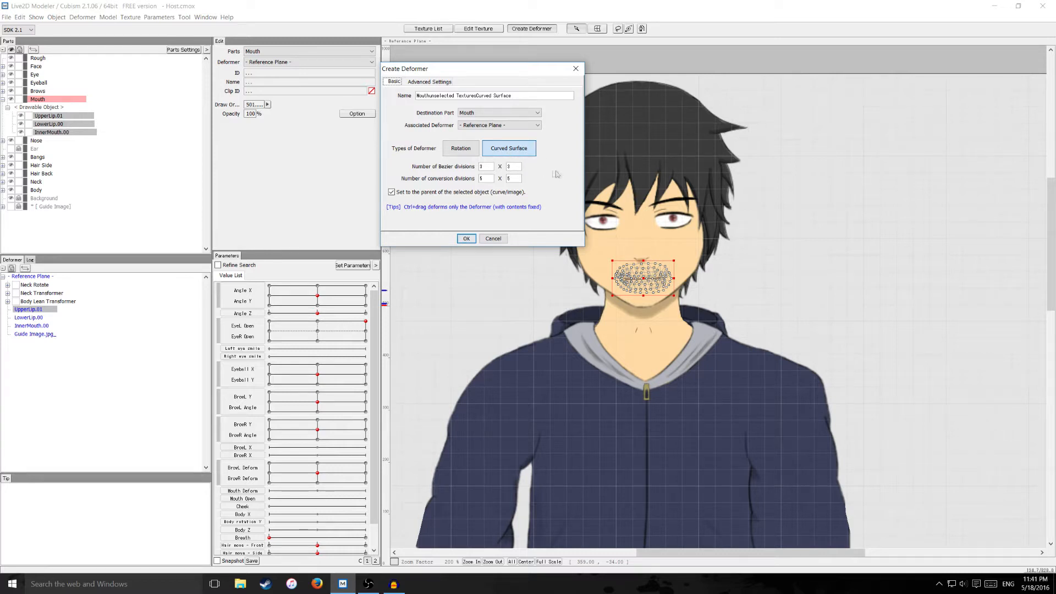
click(467, 239)
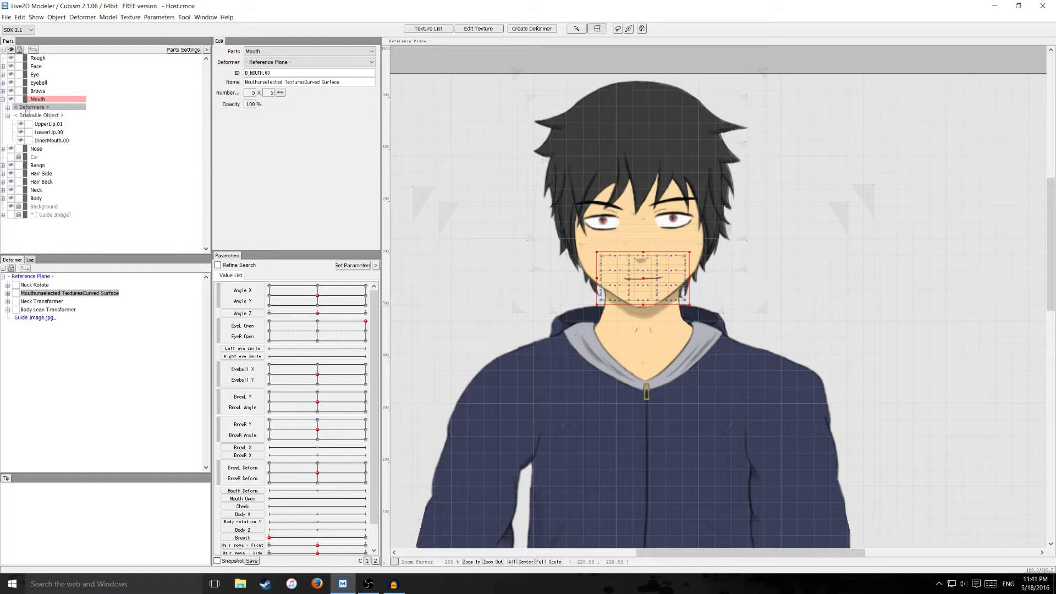
click(8, 107)
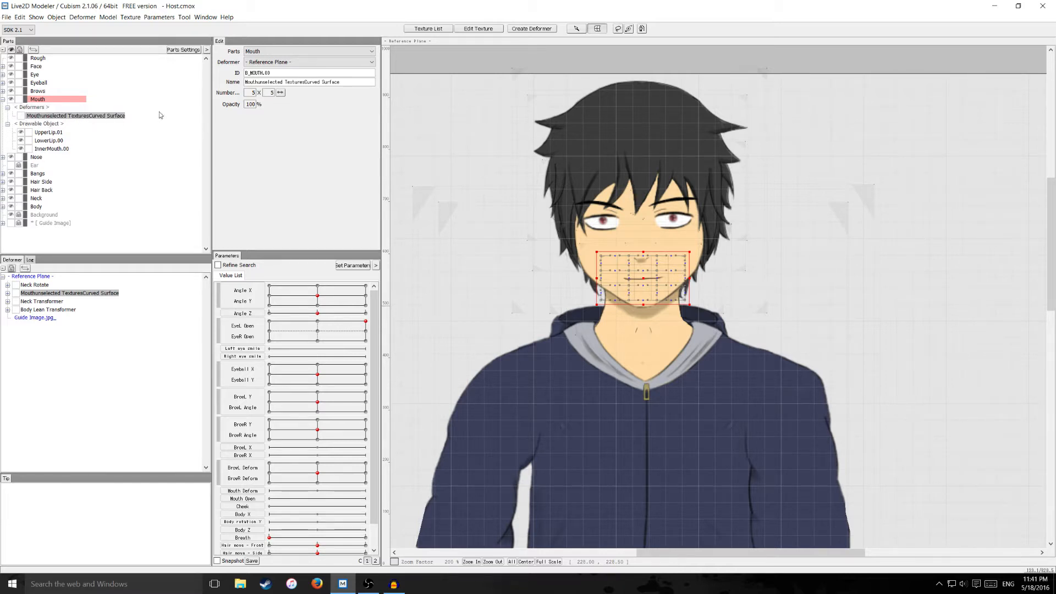
scroll(659, 293, up, 1)
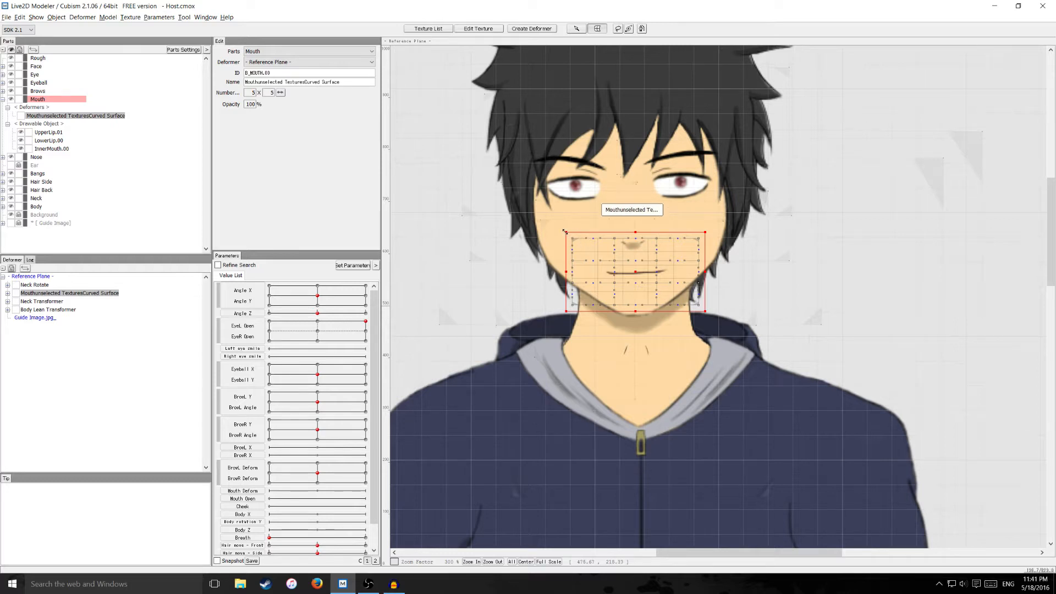
drag(565, 232, 595, 253)
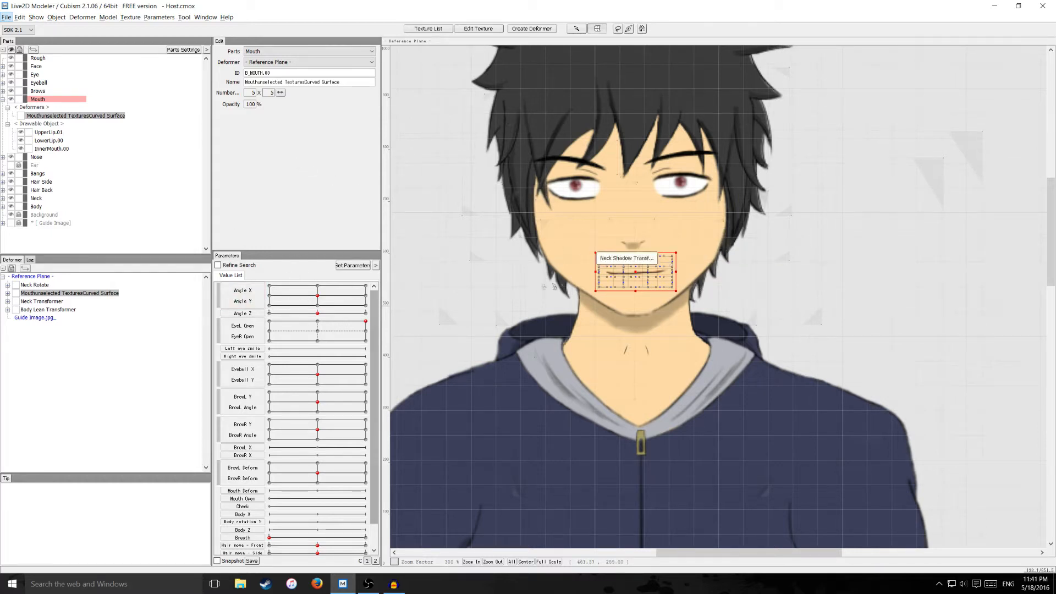
Add three keys at -30, 0 and 30 to both Angle X and Angle Y for the mouth deformer
click(258, 307)
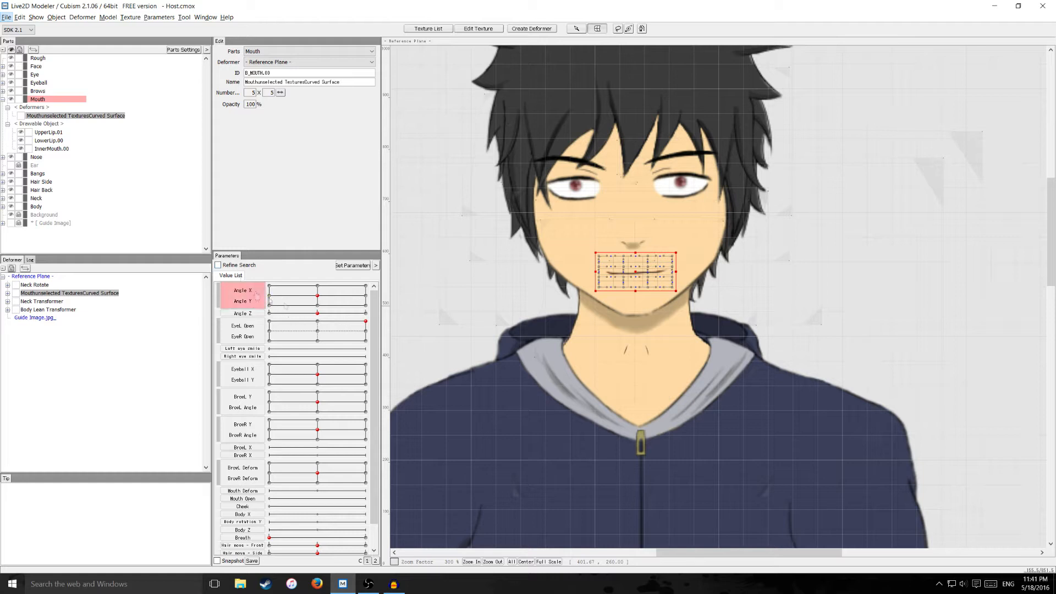
click(317, 296)
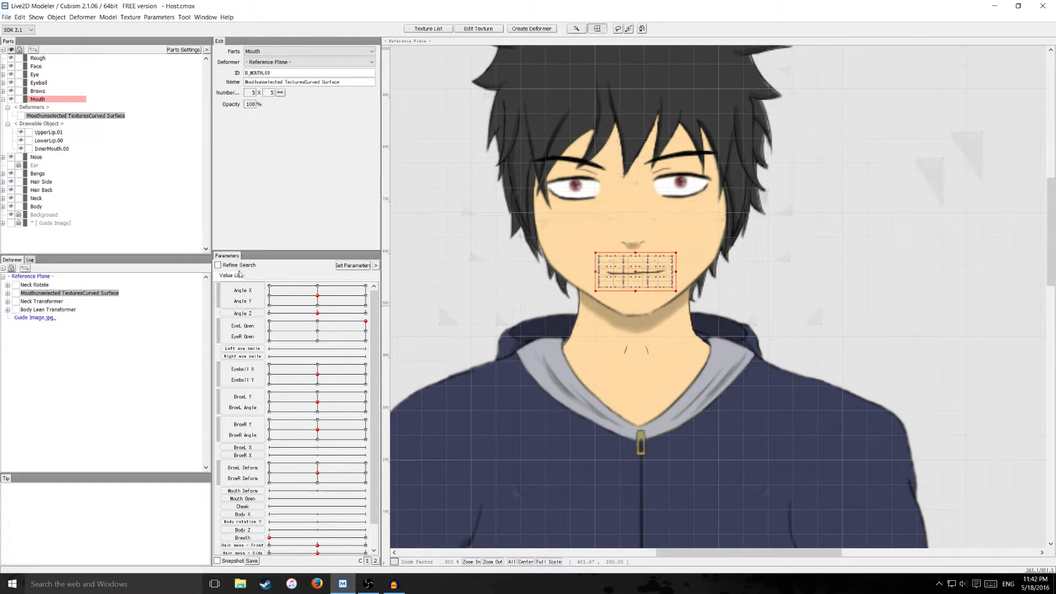
click(315, 300)
mouse_move(315, 300)
mouse_down()
mouse_move(305, 297)
mouse_move(342, 296)
mouse_move(300, 293)
mouse_move(317, 296)
mouse_up()
click(253, 295)
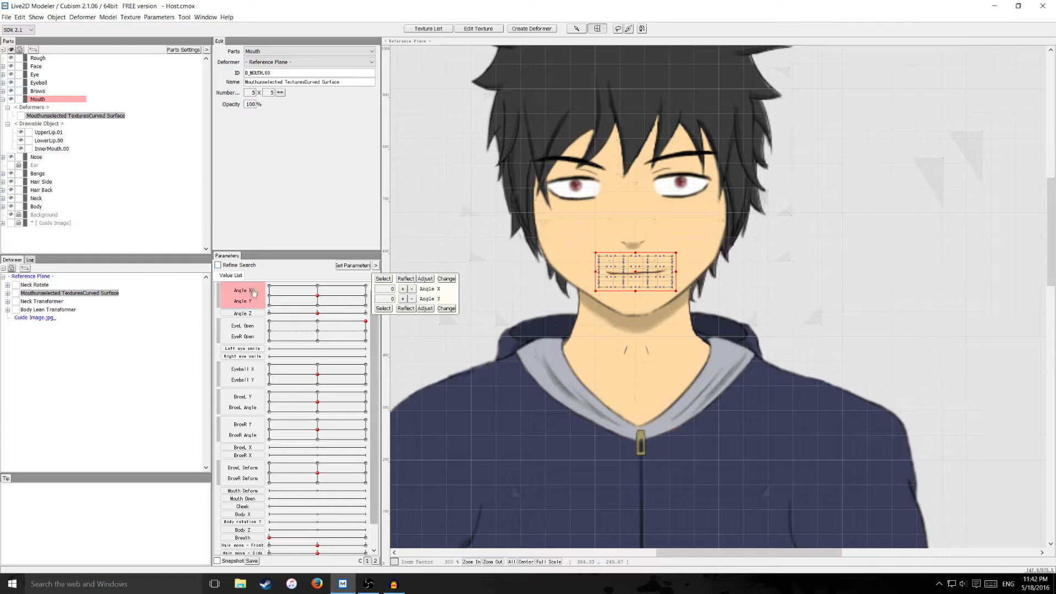
double_click(247, 300)
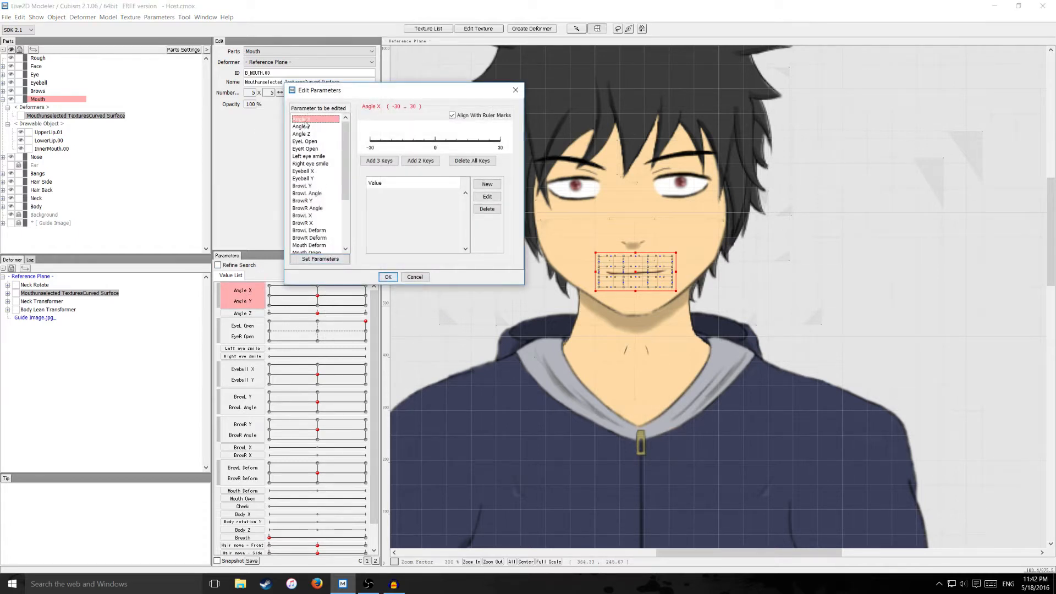
click(379, 161)
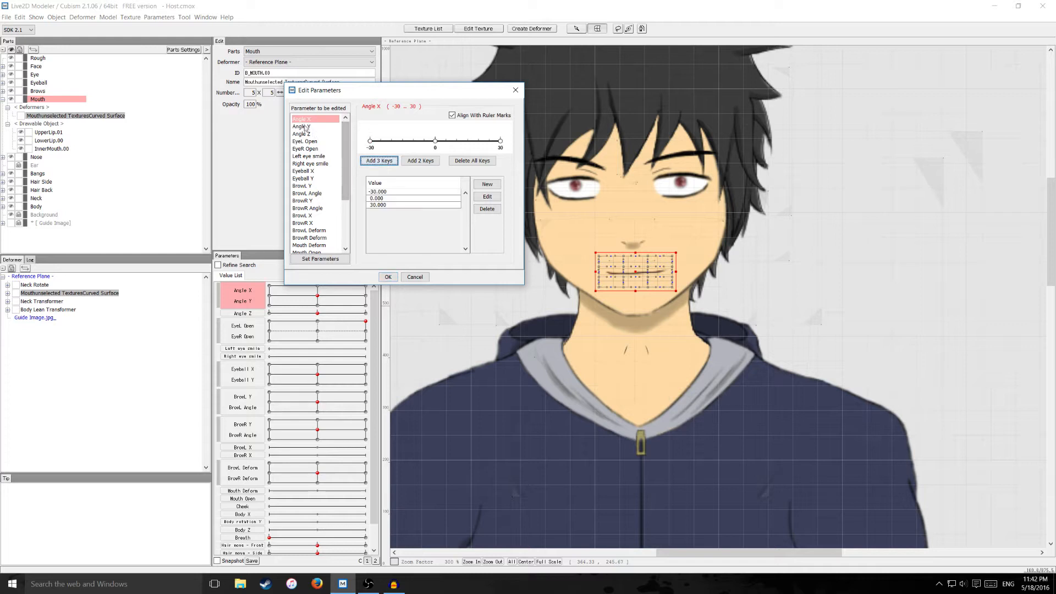
click(302, 126)
click(379, 161)
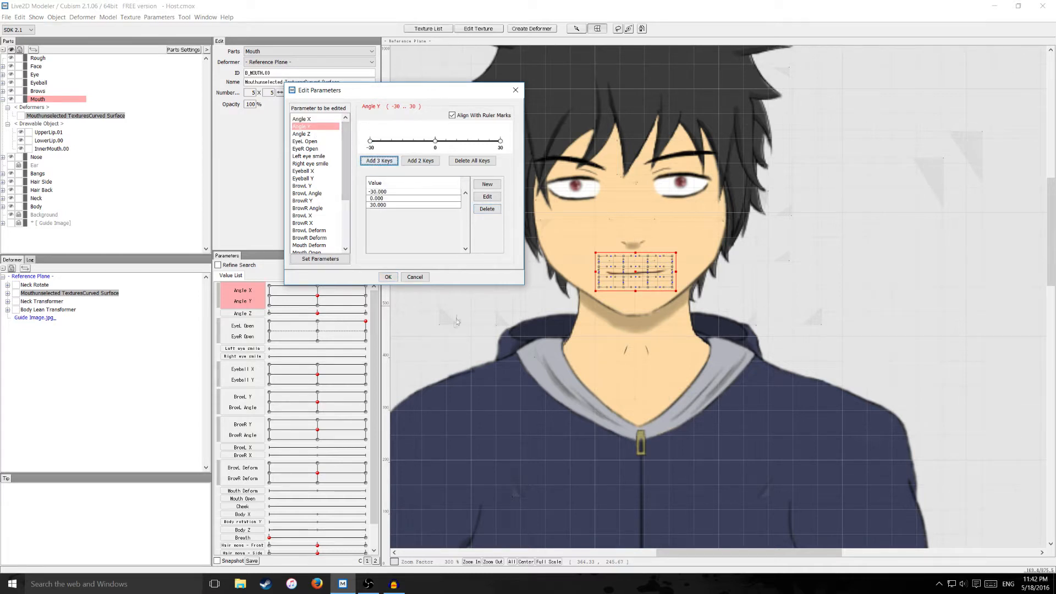
click(388, 276)
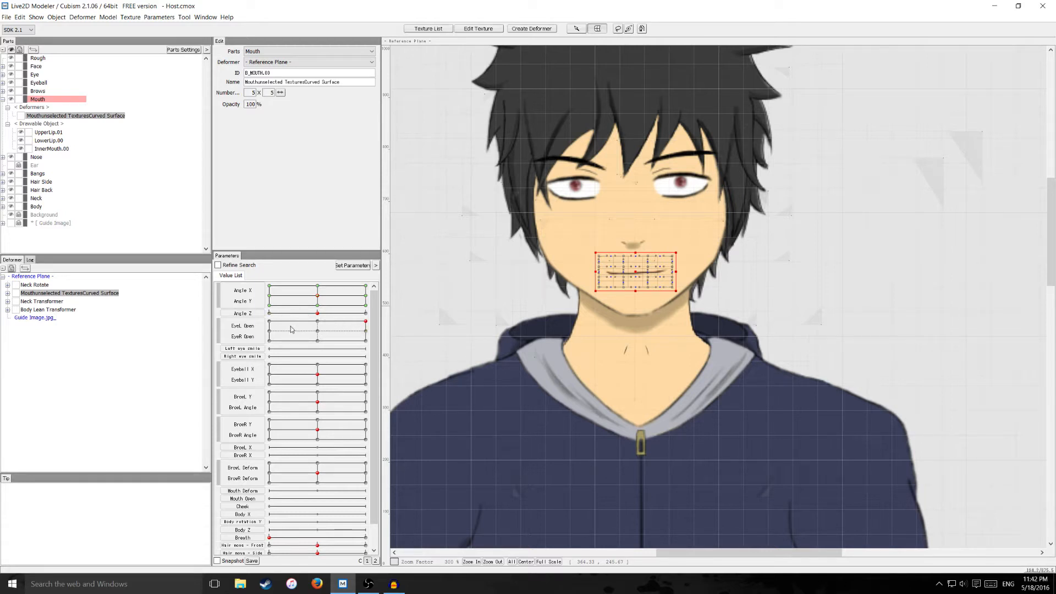
Shift the mouth deformer sideways under the nose at Angle X -30 and again at Angle X 30
click(270, 297)
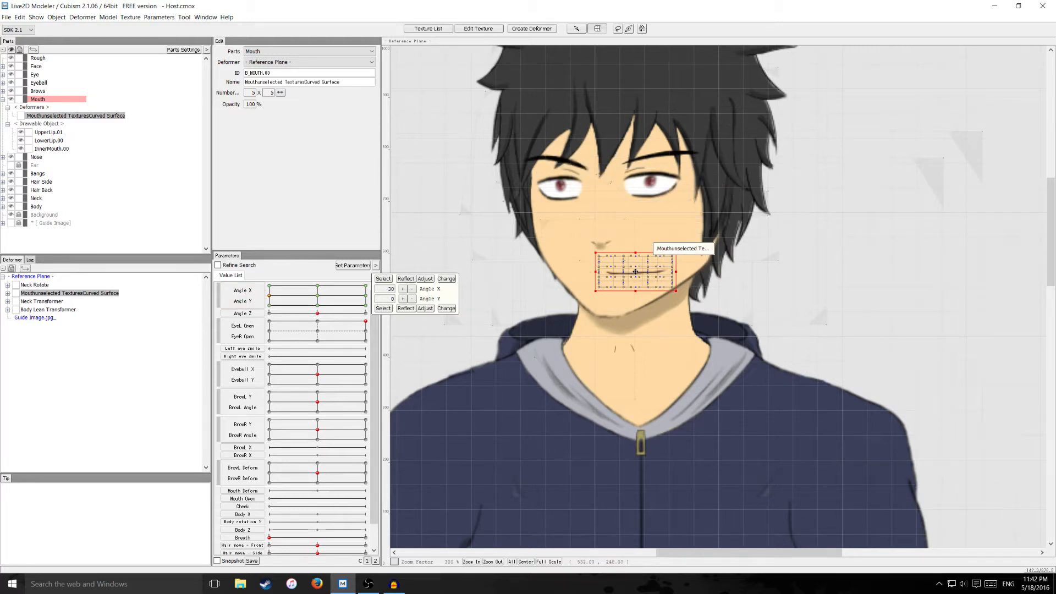
drag(636, 272, 606, 272)
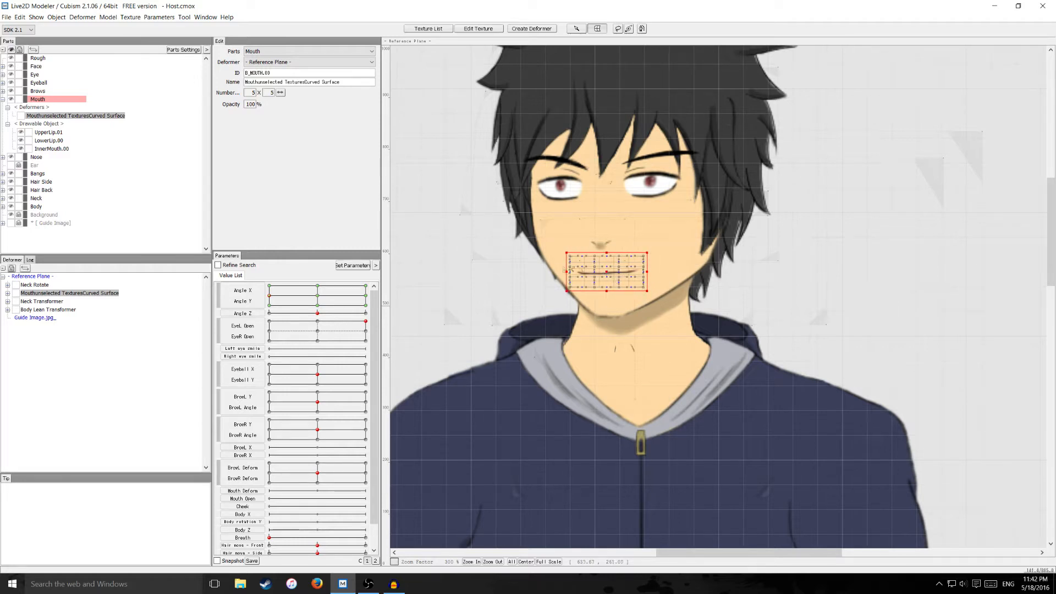
click(251, 307)
mouse_move(271, 299)
mouse_down()
mouse_move(328, 297)
mouse_move(269, 297)
mouse_up()
click(318, 296)
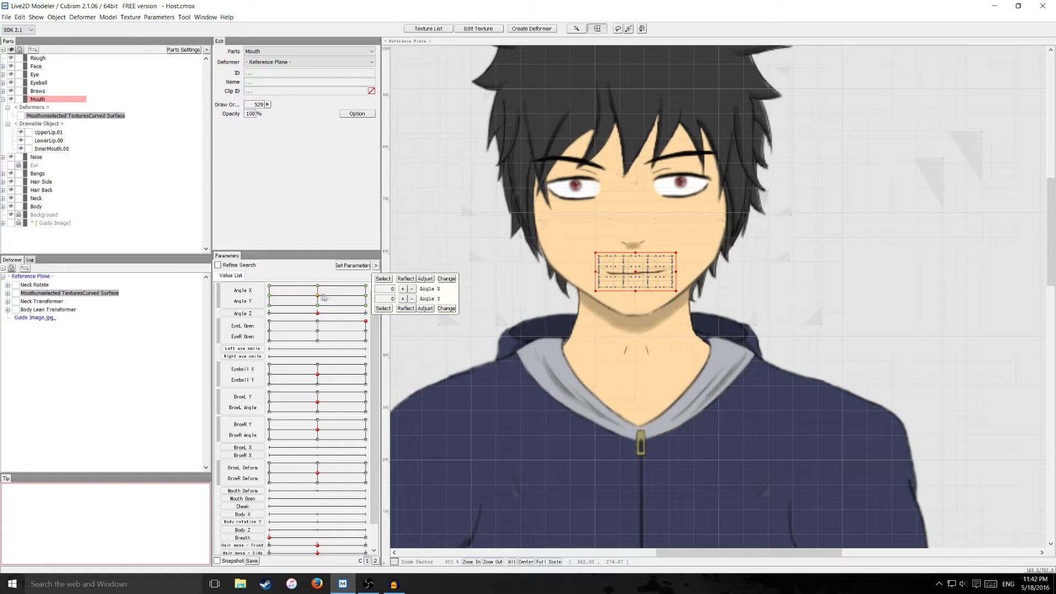
click(367, 297)
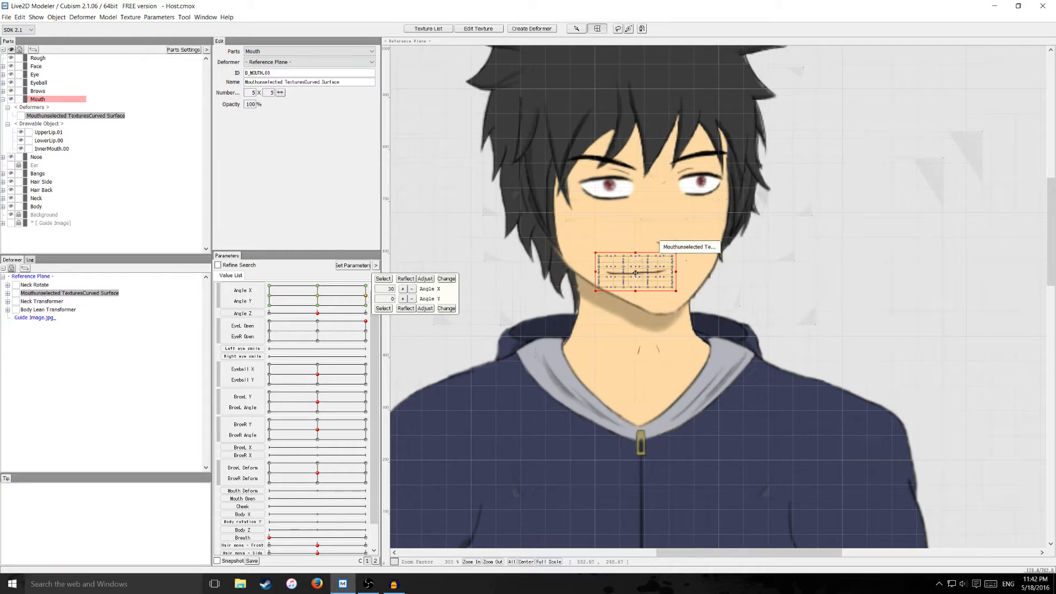
drag(644, 274, 670, 275)
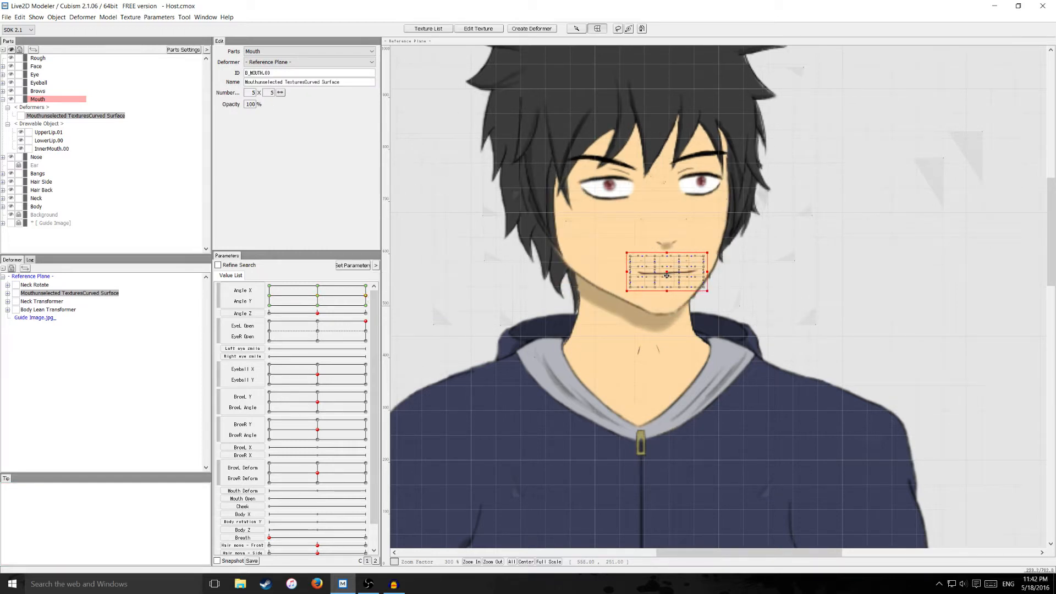
Move the mouth deformer up at Angle Y 30 and down at Angle Y -30 to follow the face
click(317, 286)
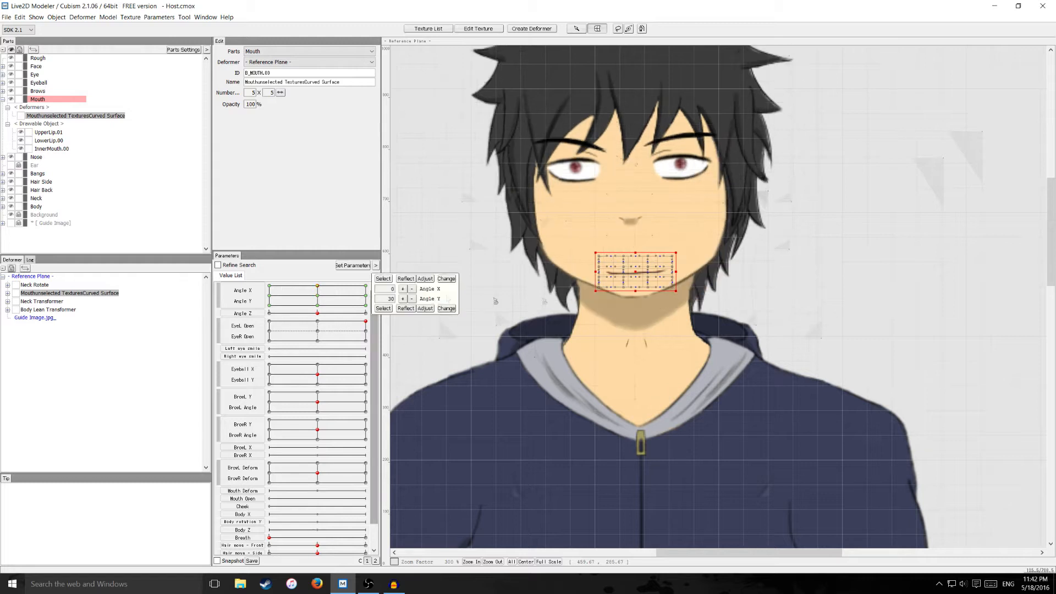
drag(639, 273, 635, 254)
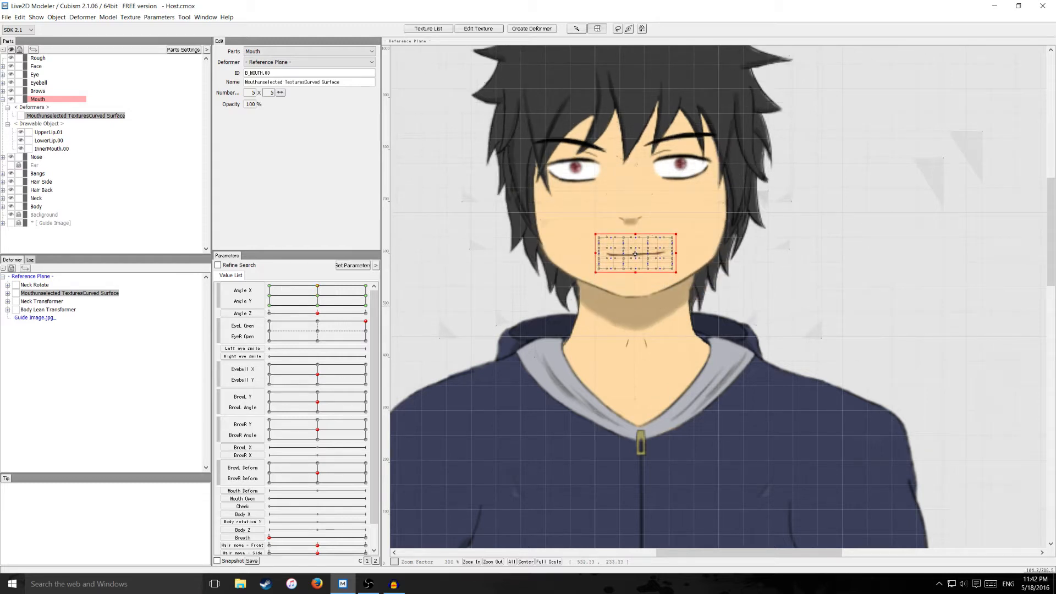
click(318, 306)
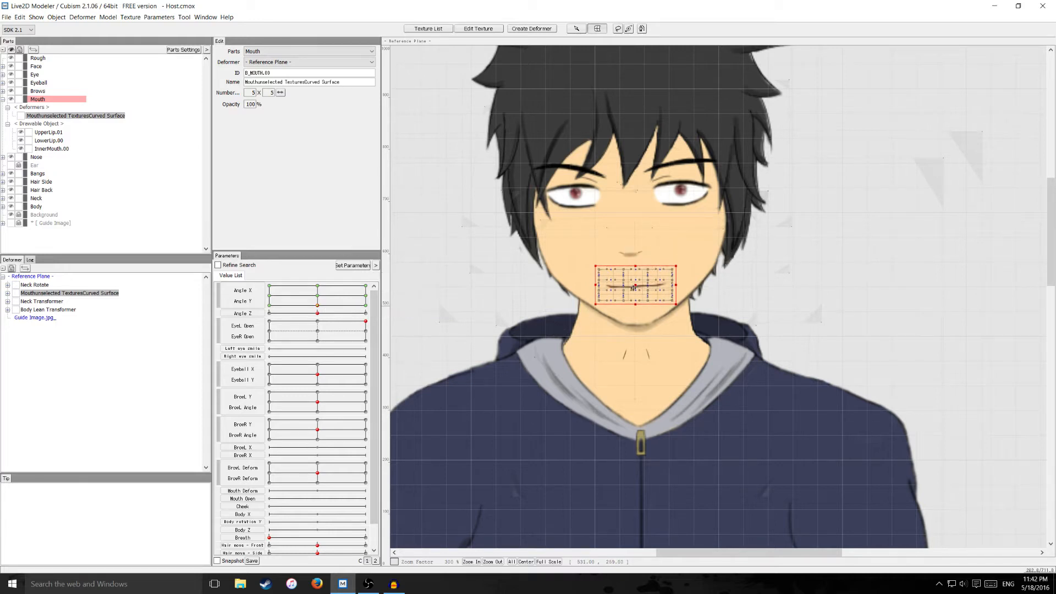
drag(633, 288, 633, 286)
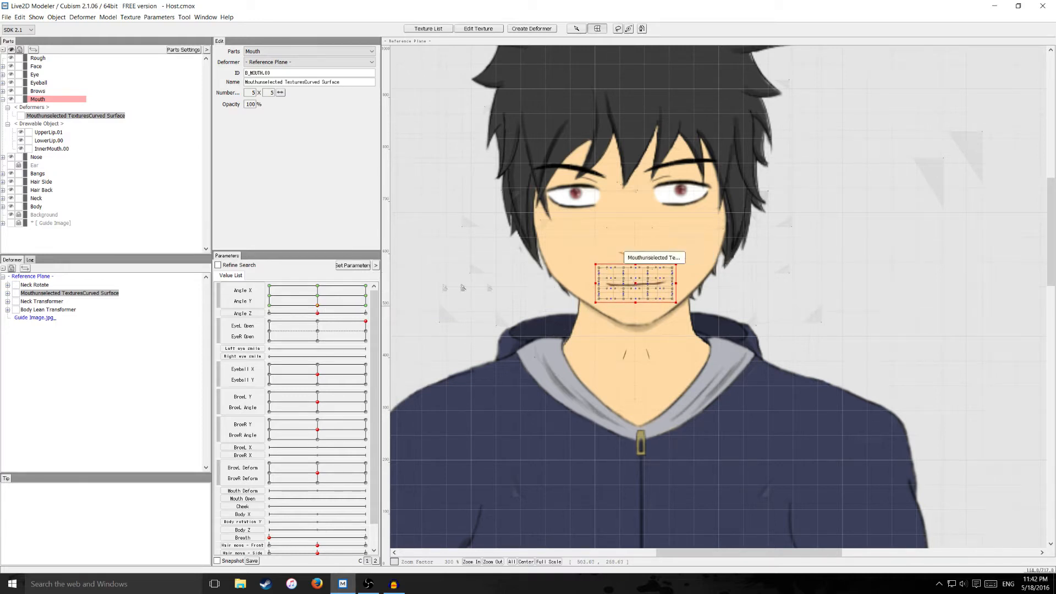
Return both head angles to 0 and synthesize the corners of Angle X and Angle Y for all draw objects and deformers
click(318, 299)
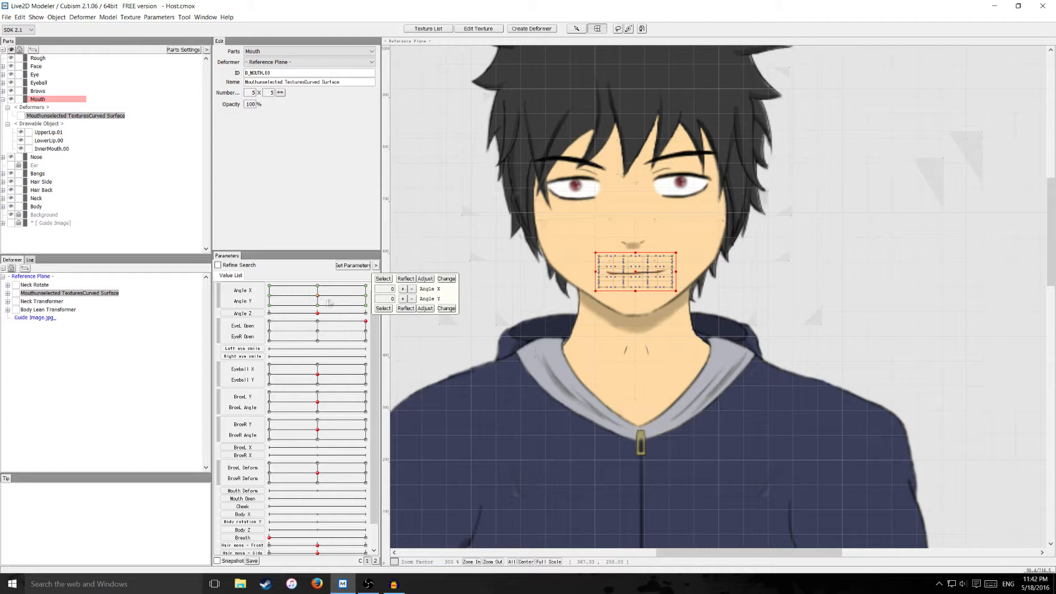
mouse_move(302, 298)
mouse_down()
mouse_move(337, 295)
mouse_move(318, 295)
mouse_up()
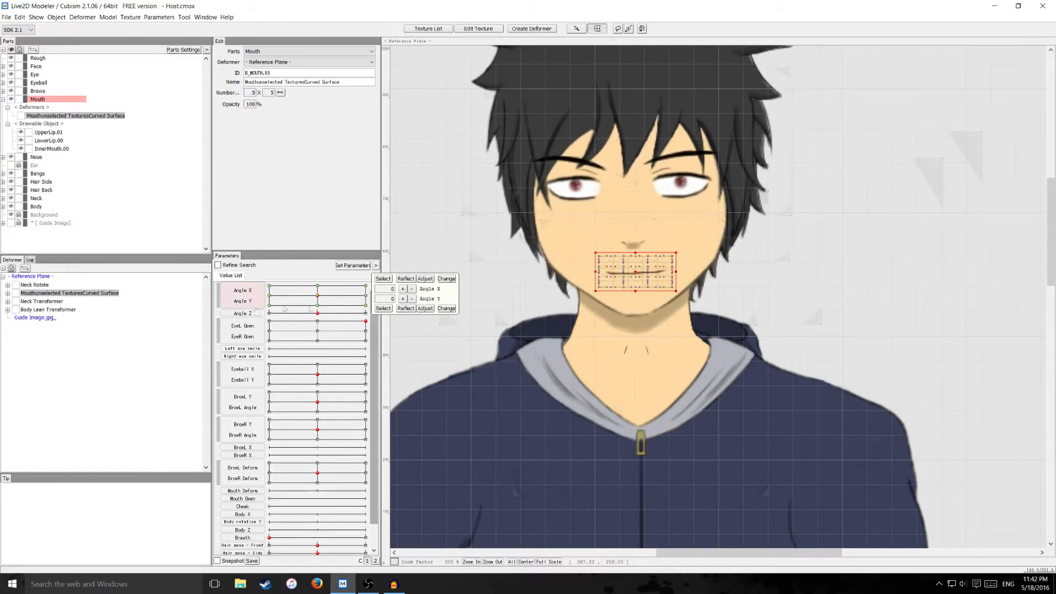
click(159, 17)
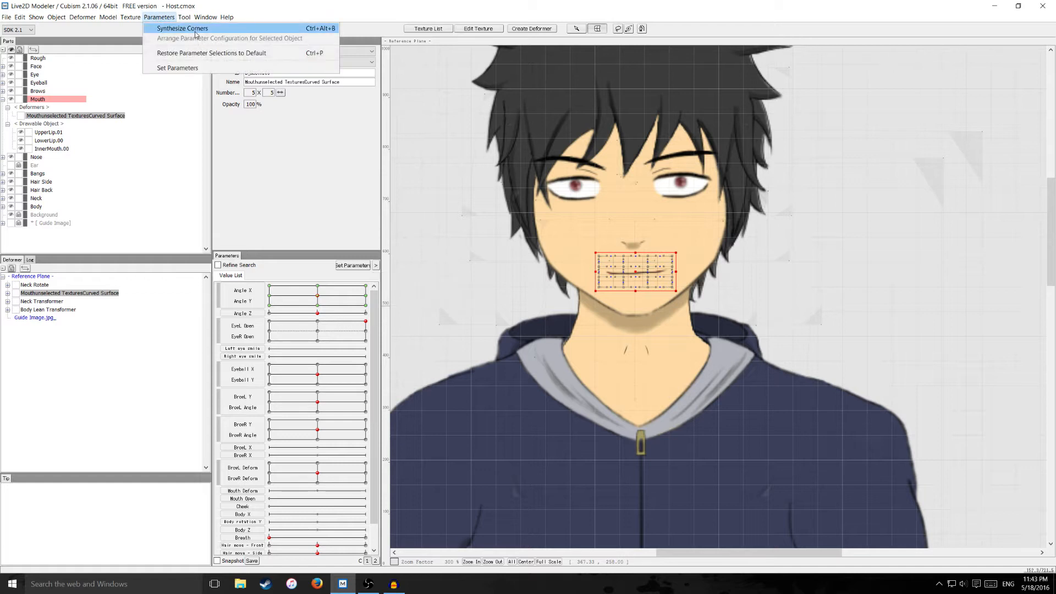
click(195, 34)
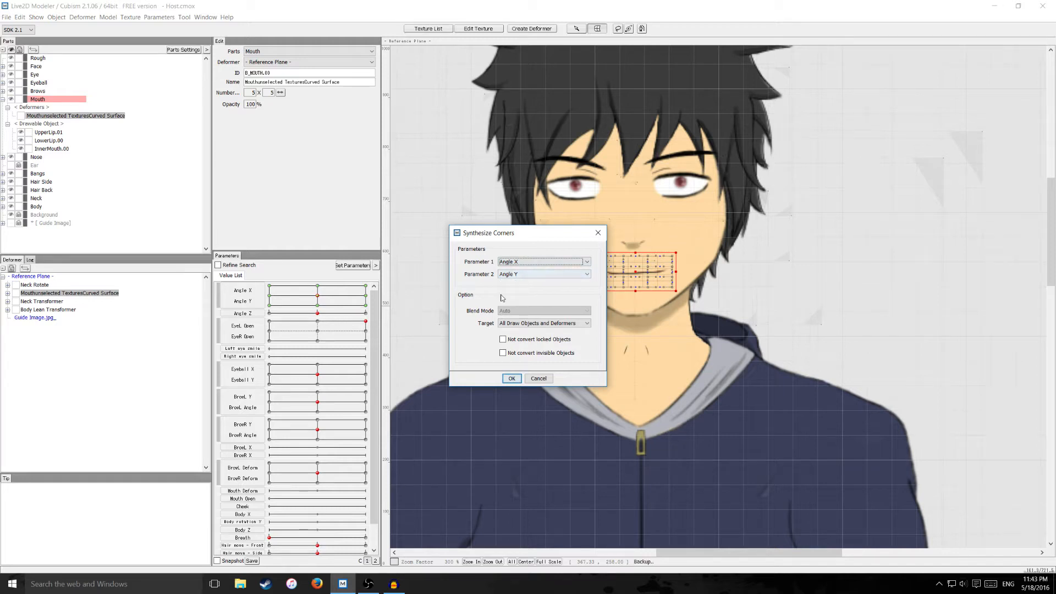
click(513, 379)
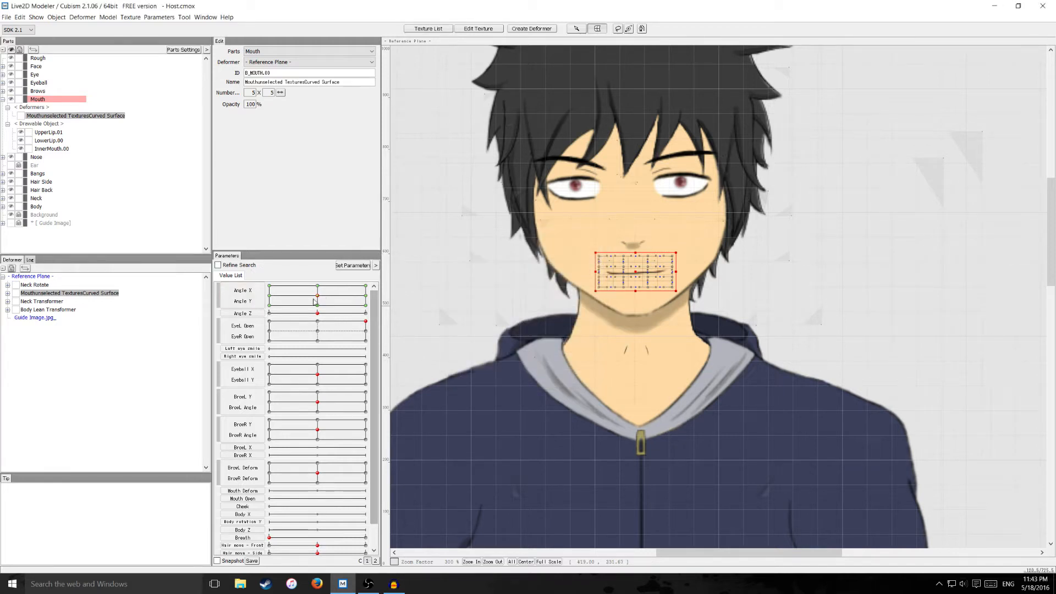
Preview the mouth's movement at diagonal Angle X and Angle Y combinations, and return both angles to 0
click(343, 296)
mouse_move(354, 302)
mouse_down()
mouse_move(259, 287)
mouse_move(366, 302)
mouse_move(364, 284)
mouse_up()
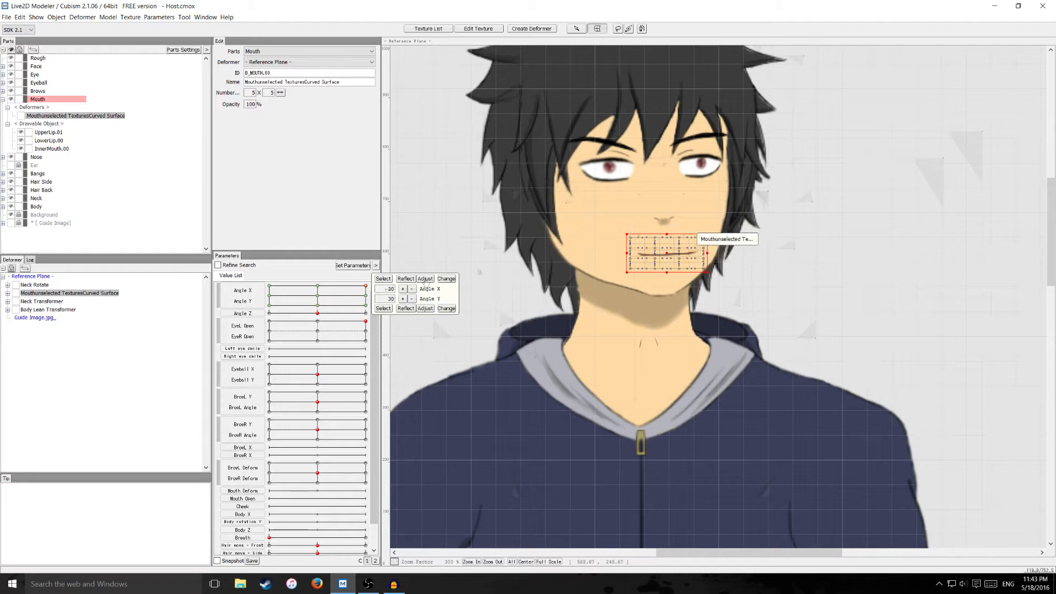
drag(319, 297, 320, 297)
click(317, 297)
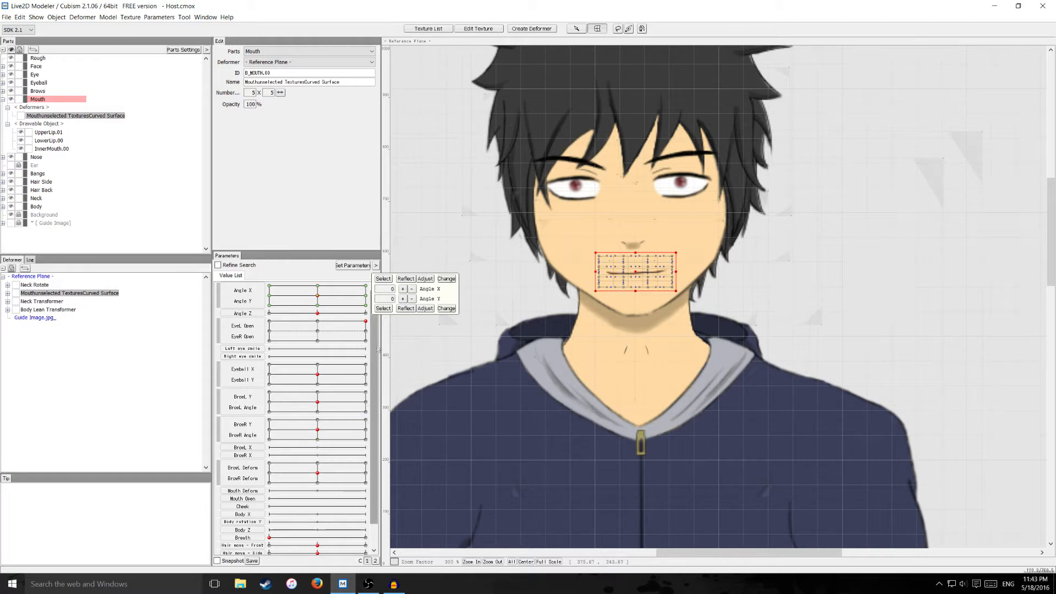
Add three Mouth Open keys at 0, 0.5 and 1 to the UpperLip.01 and LowerLip.00 objects together
scroll(377, 334, down, 1)
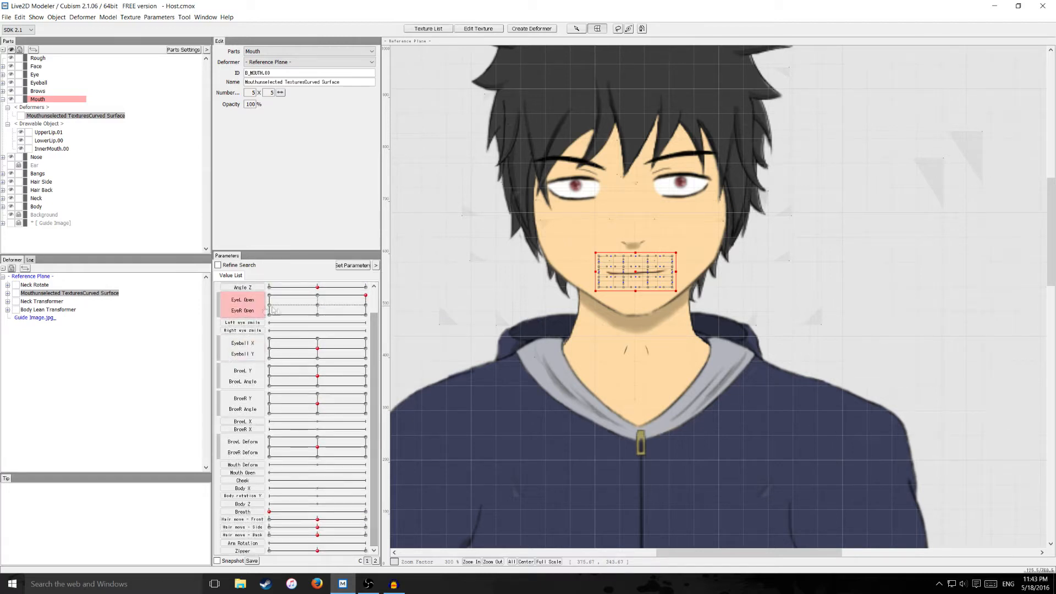
click(258, 473)
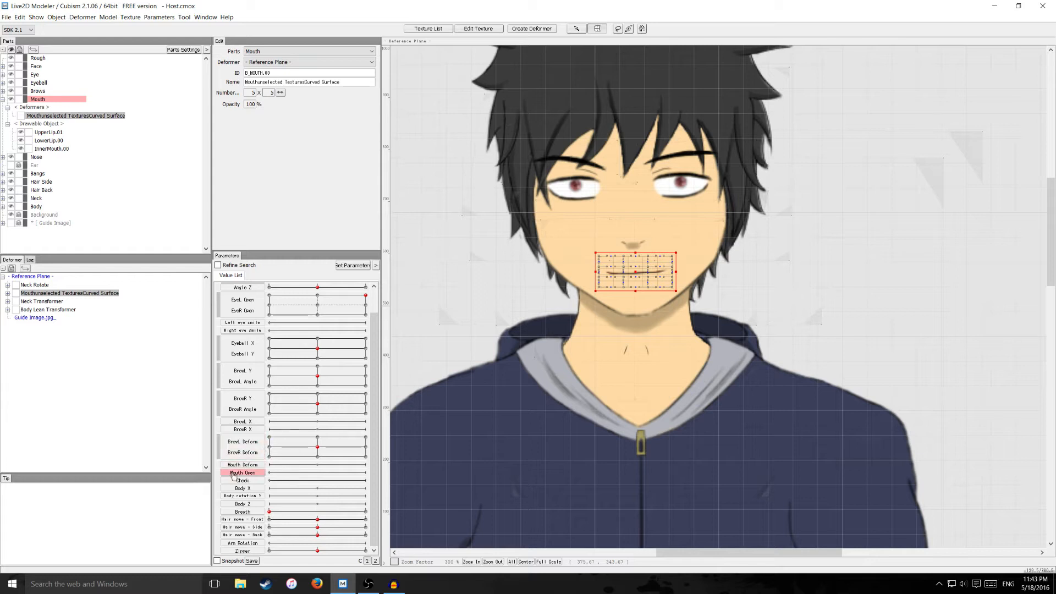
click(251, 465)
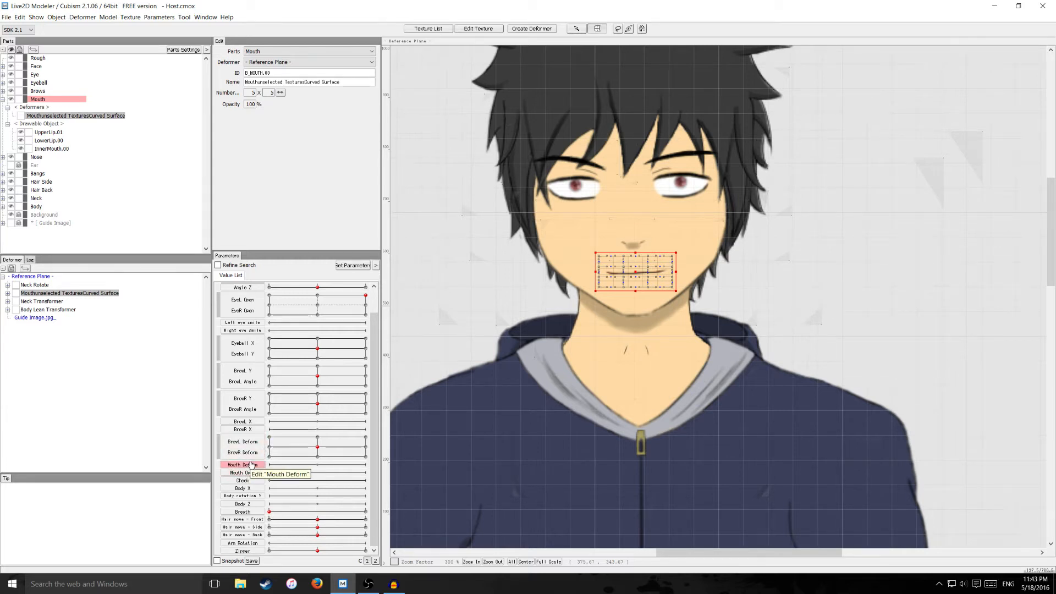
click(57, 140)
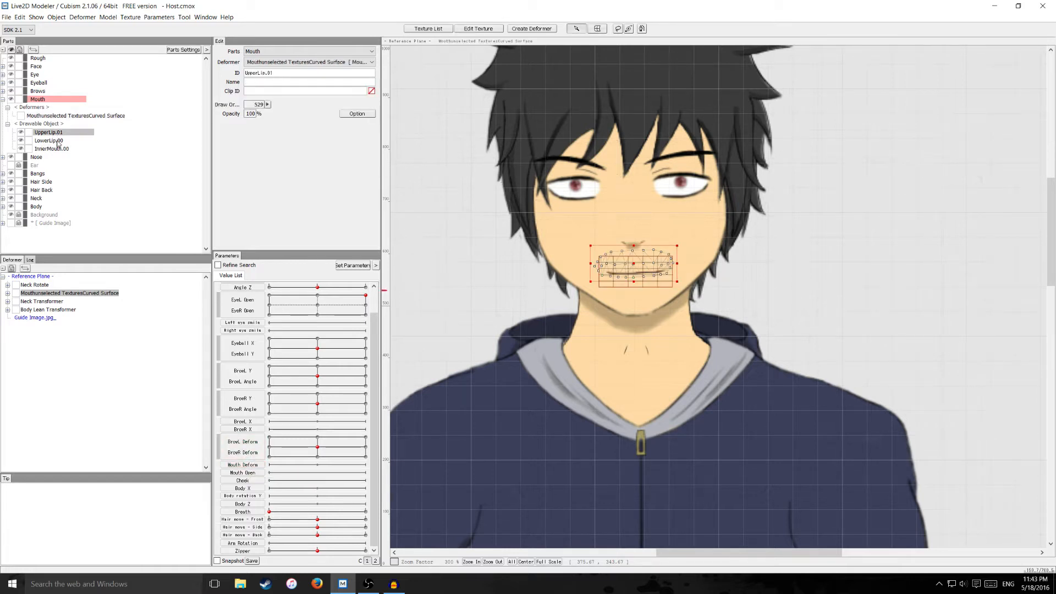
click(60, 134)
ctrl+click(60, 141)
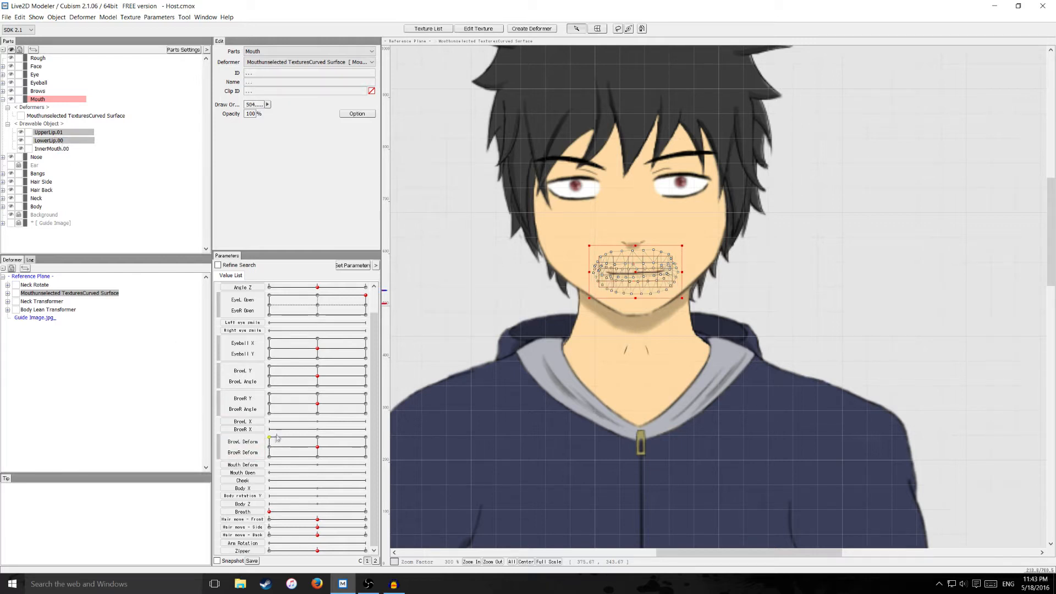
click(227, 474)
double_click(242, 474)
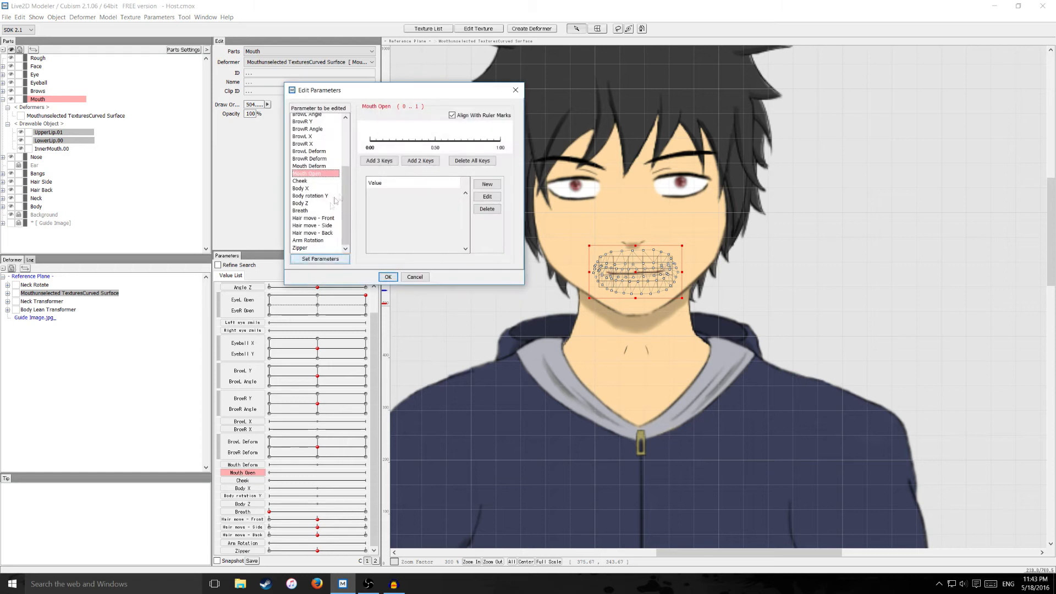
click(379, 160)
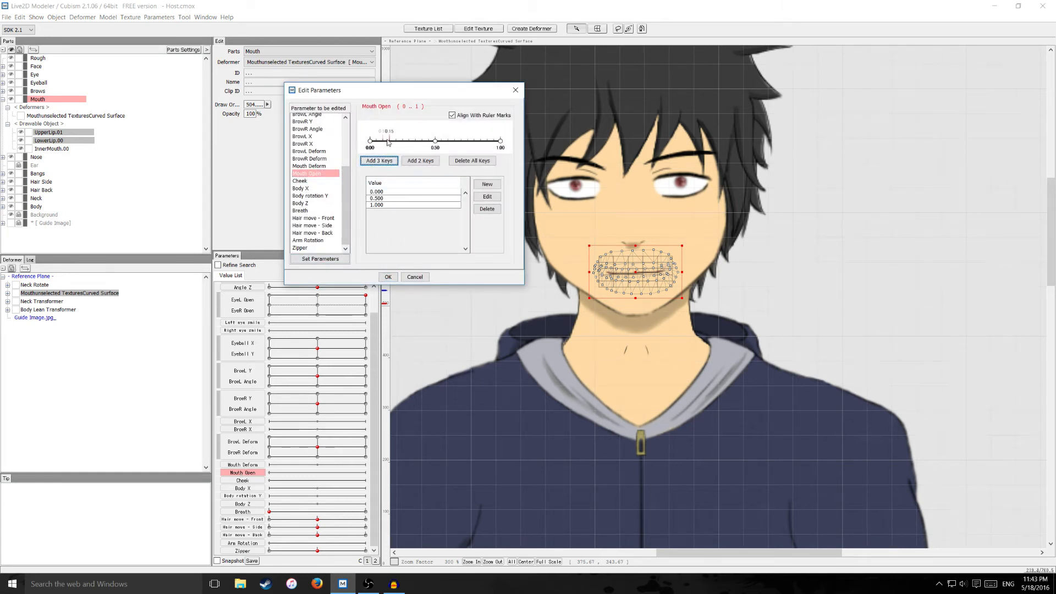
drag(388, 142, 501, 144)
click(389, 278)
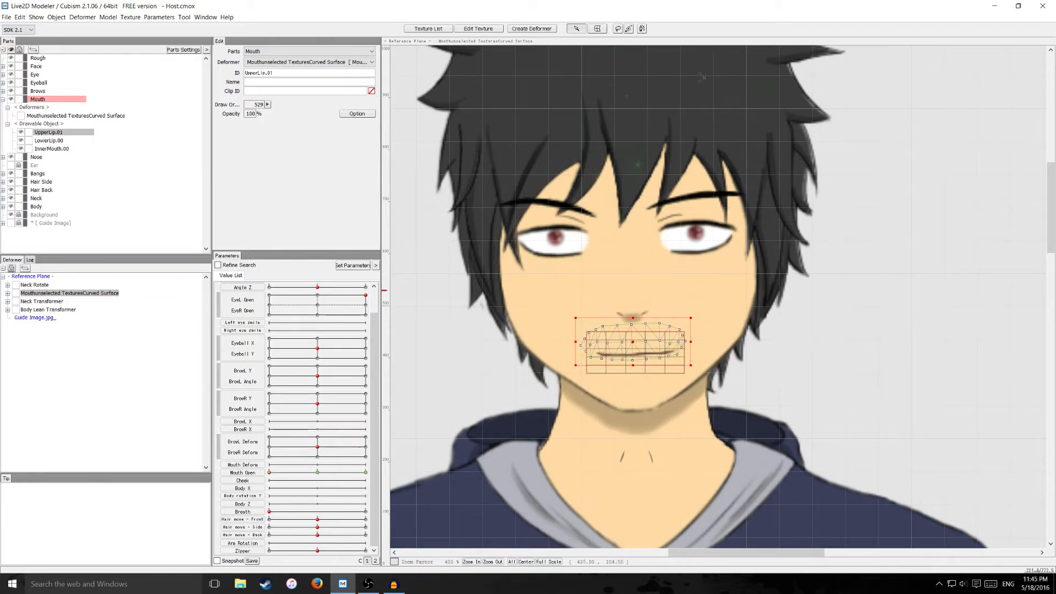
Start a deform path on UpperLip.01, placing points along the mouth line from one corner to the other
click(642, 29)
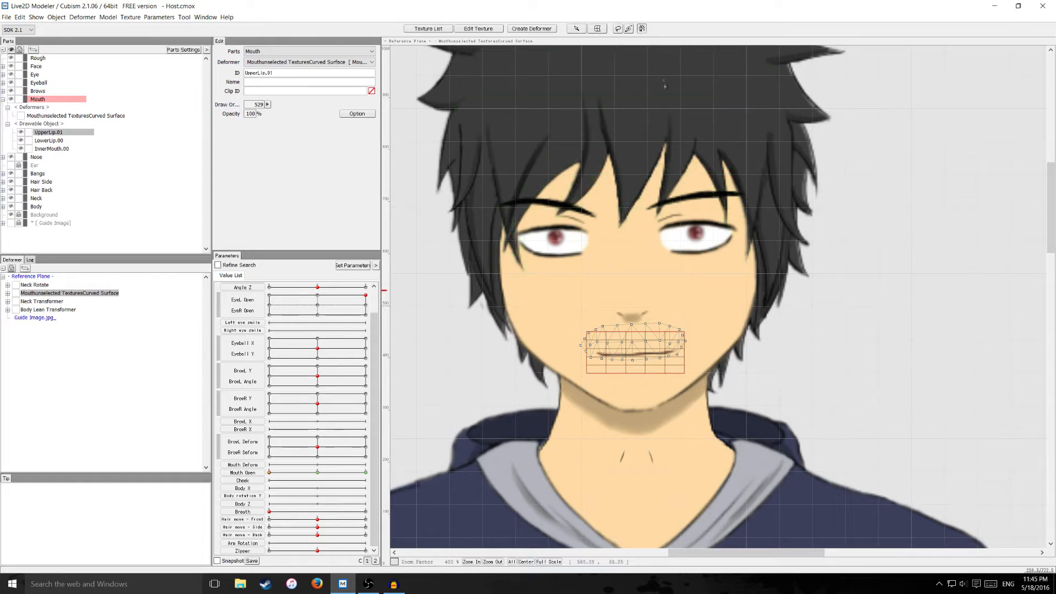
scroll(661, 312, up, 3)
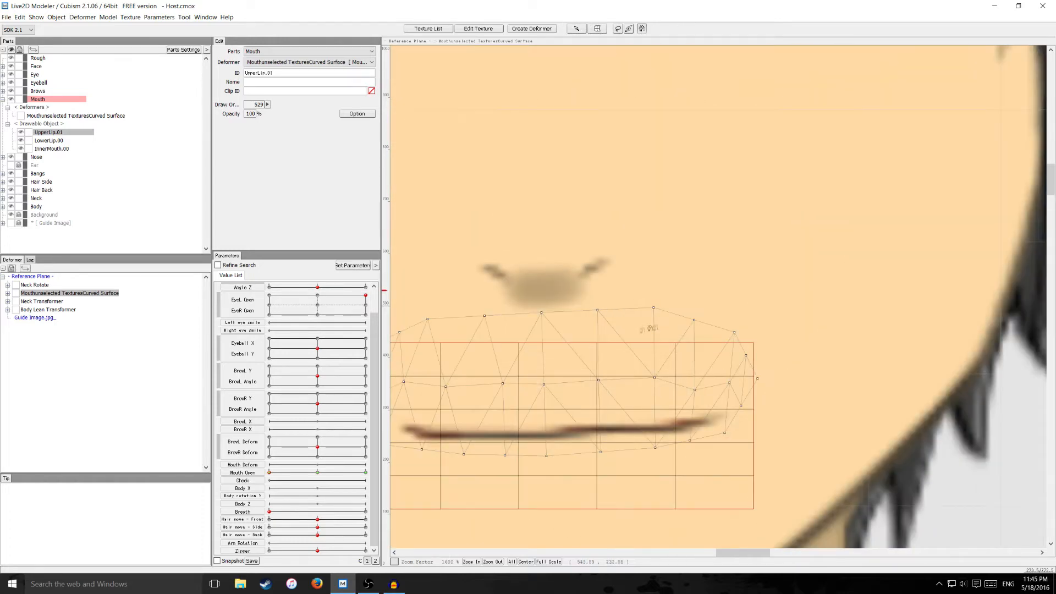
scroll(605, 329, down, 2)
scroll(604, 328, up, 1)
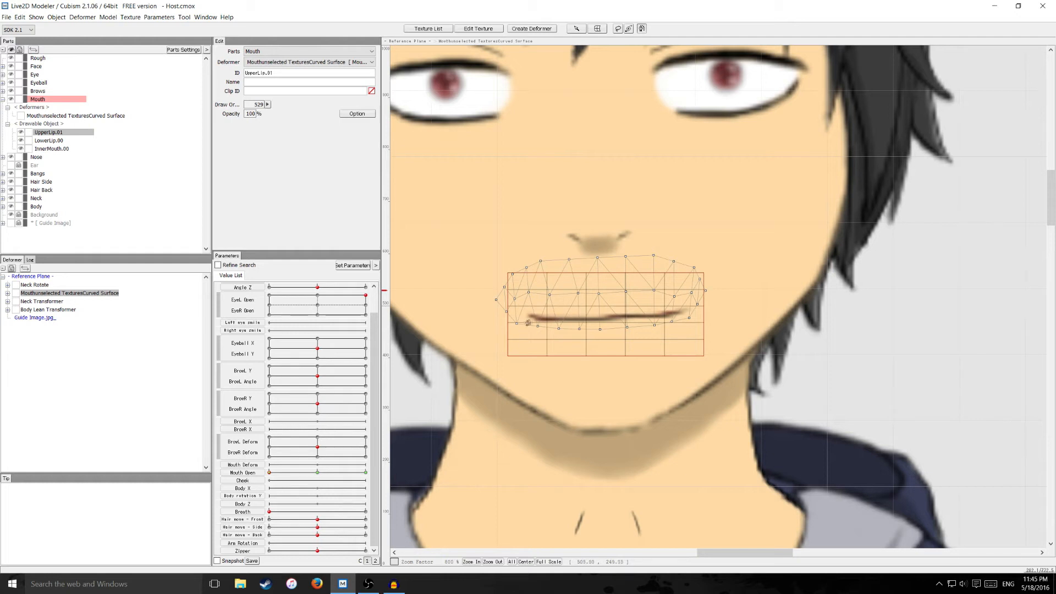
click(530, 318)
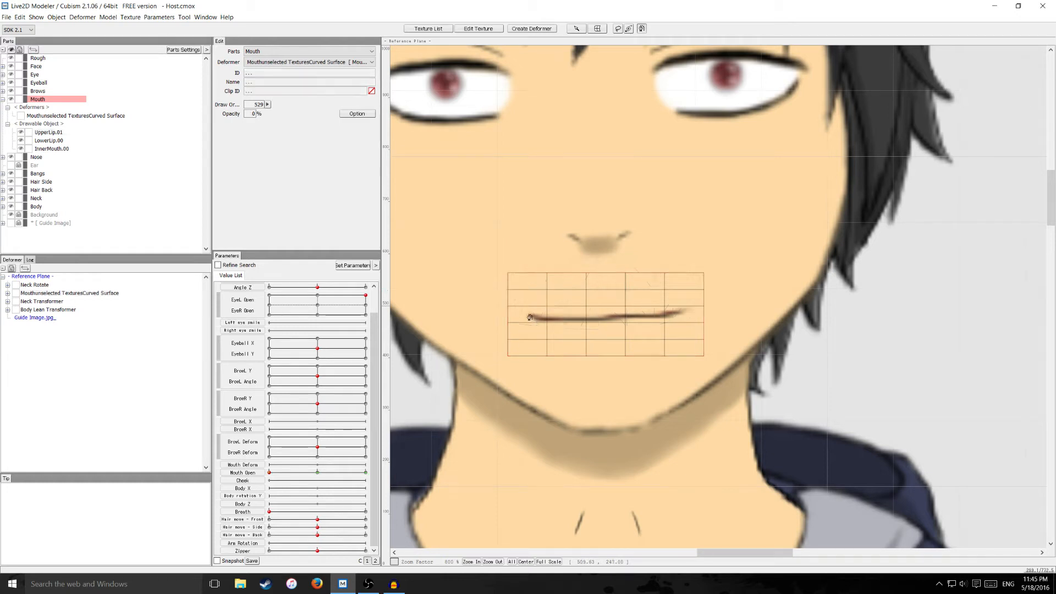
click(573, 322)
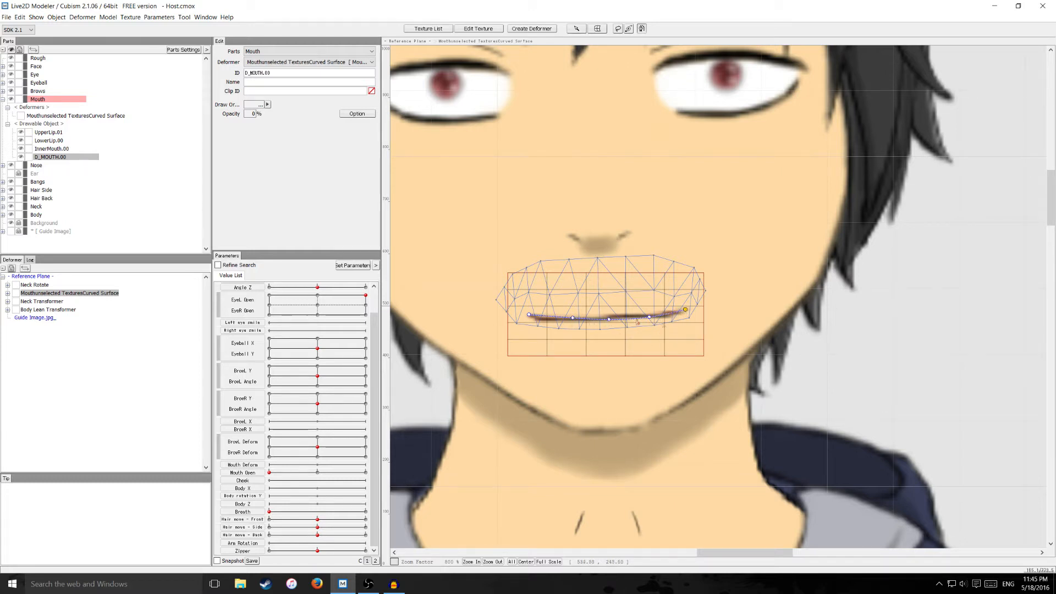
Delete the misplaced points of the upper lip path and re-place them for five evenly spaced points along the mouth line
key(Delete)
key(Delete)
click(606, 318)
click(641, 317)
key(Delete)
key(Delete)
click(607, 318)
Draw a five-point deform path for LowerLip.00 just below the upper lip path, from corner to corner
click(50, 141)
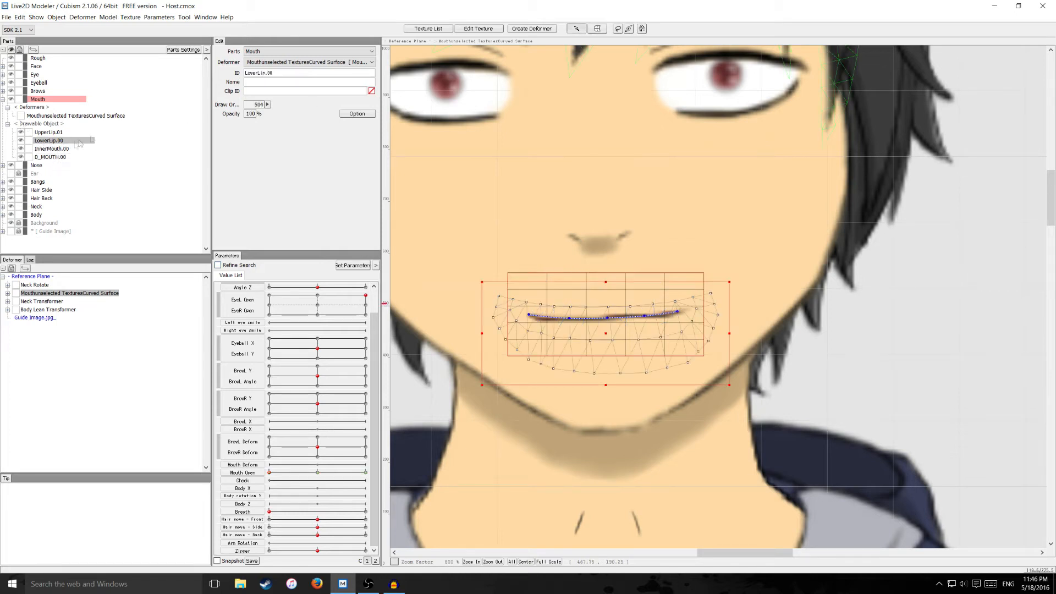
click(643, 29)
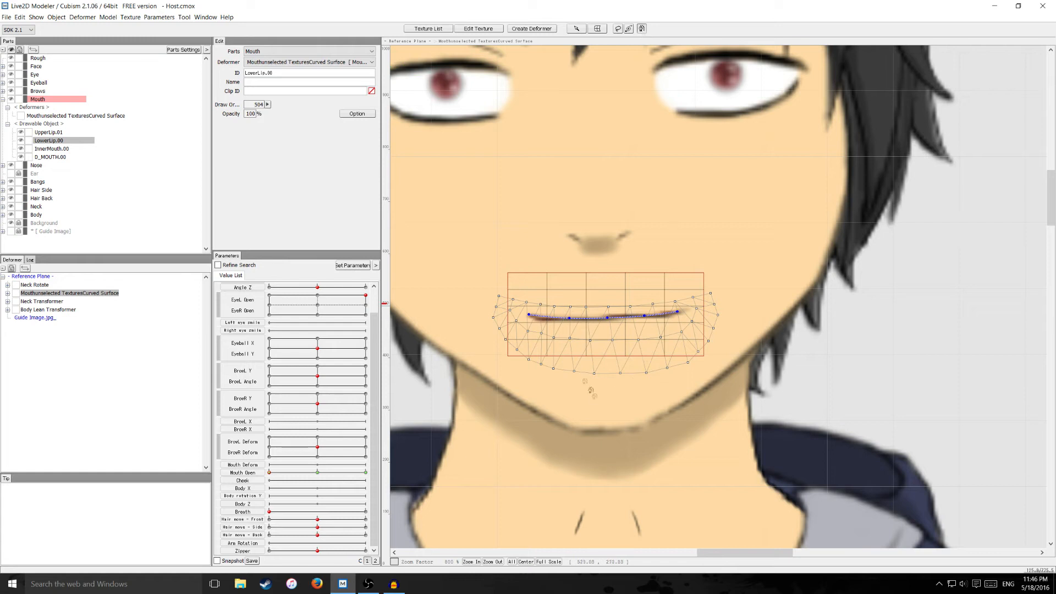
click(529, 320)
click(570, 324)
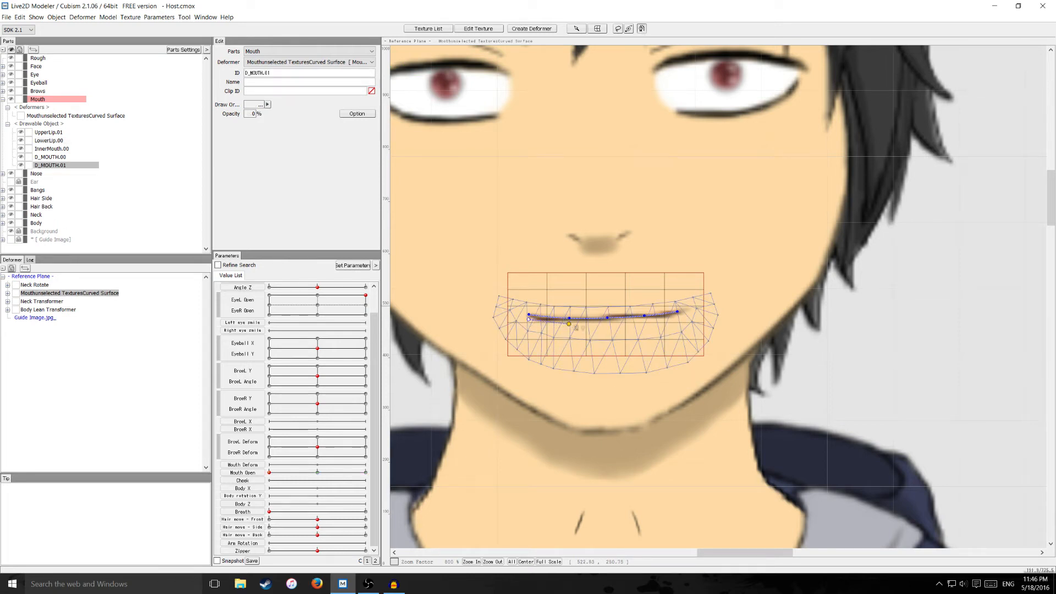
click(608, 325)
click(645, 321)
click(679, 319)
Set the upper lip path's ID to UpperlipLine.00 and the lower lip path's ID to LowerLipLine.01
click(34, 158)
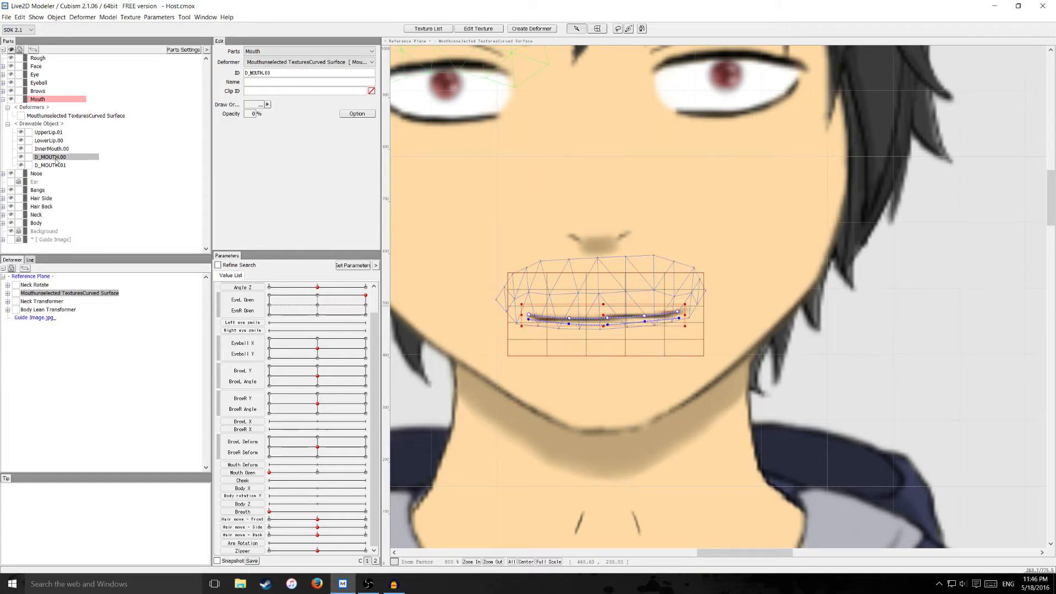
drag(264, 72, 187, 66)
text(UpperLipLine)
key(Return)
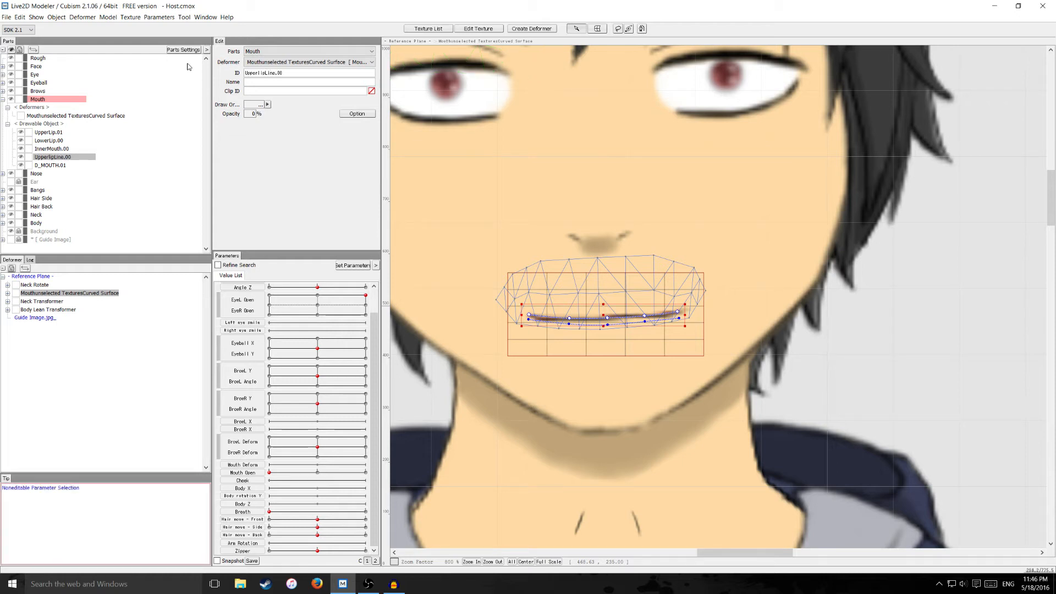
click(54, 165)
drag(262, 74, 168, 66)
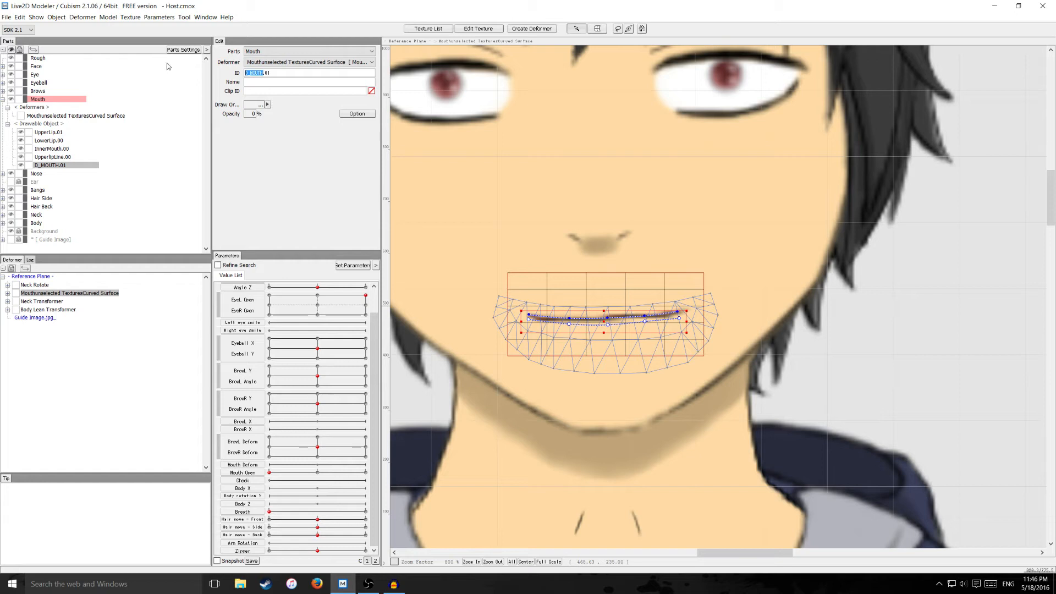
text(LowerLipLine)
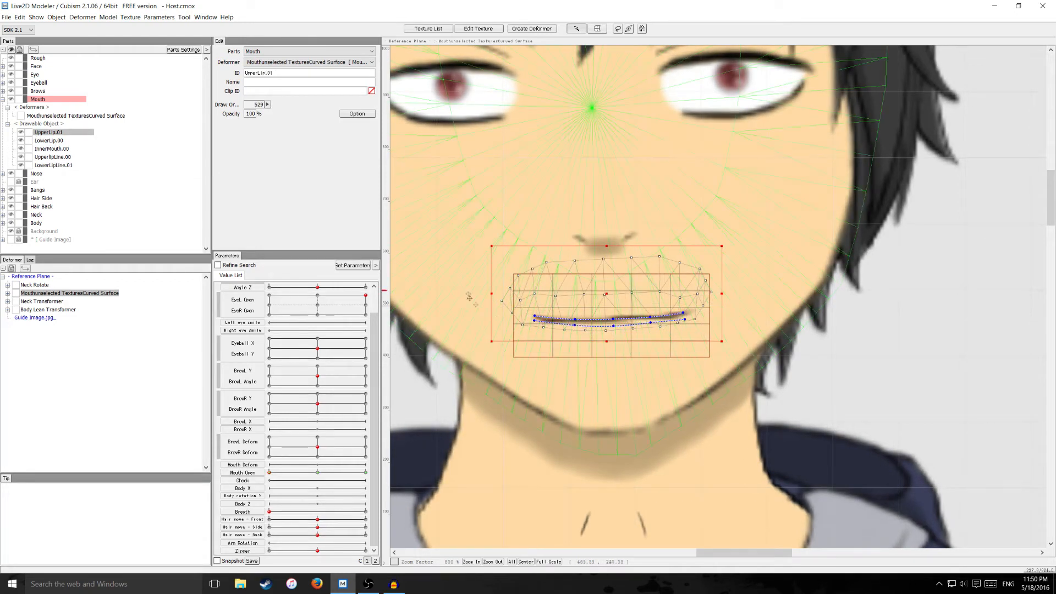
Try bending the upper lip path upward to open the mouth, and undo the point moves
click(579, 322)
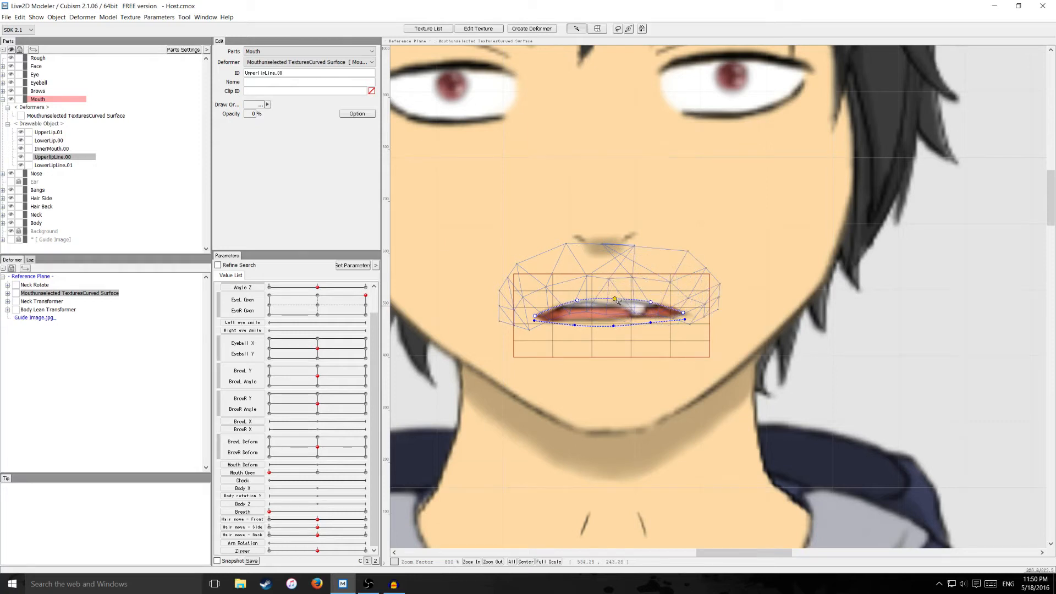
drag(615, 299, 615, 292)
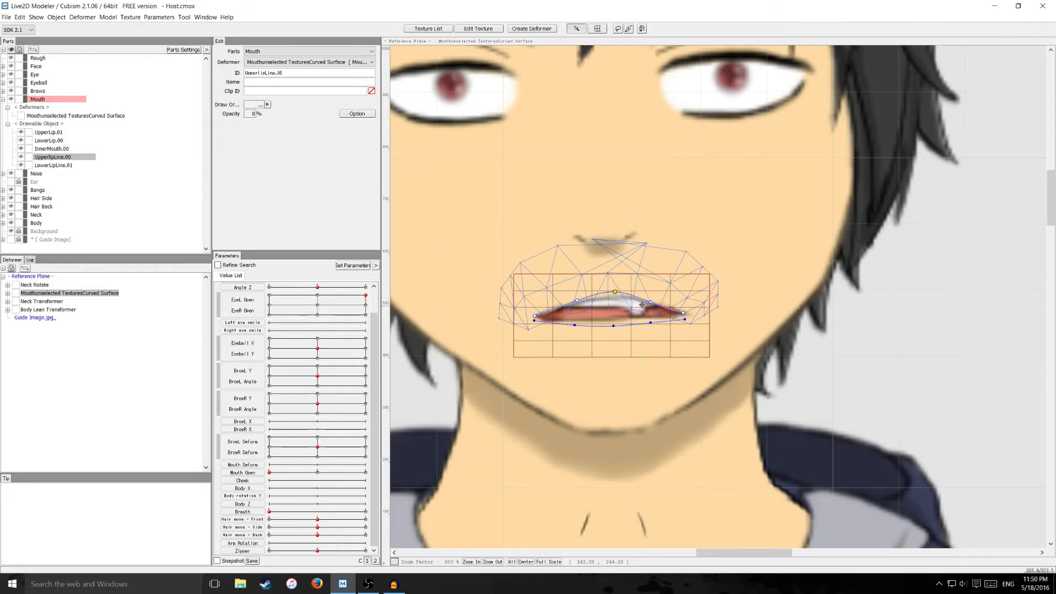
key(ctrl+z)
key(ctrl+z)
key(ctrl+z)
key(ctrl+z)
key(ctrl+z)
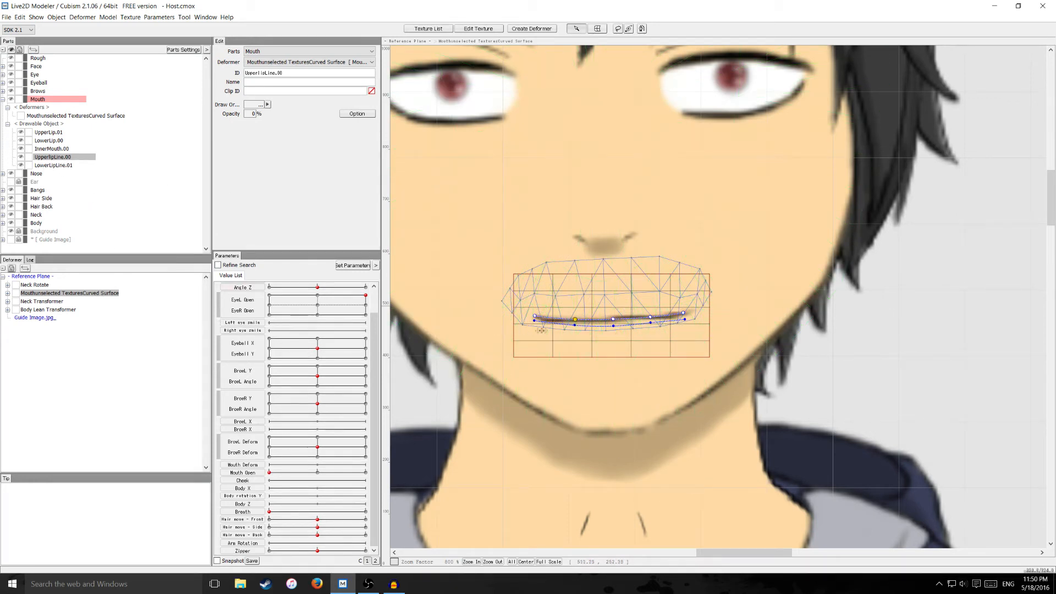
Add three Mouth Open keys to both lip paths, UpperlipLine.00 and LowerLipLine.01
click(44, 140)
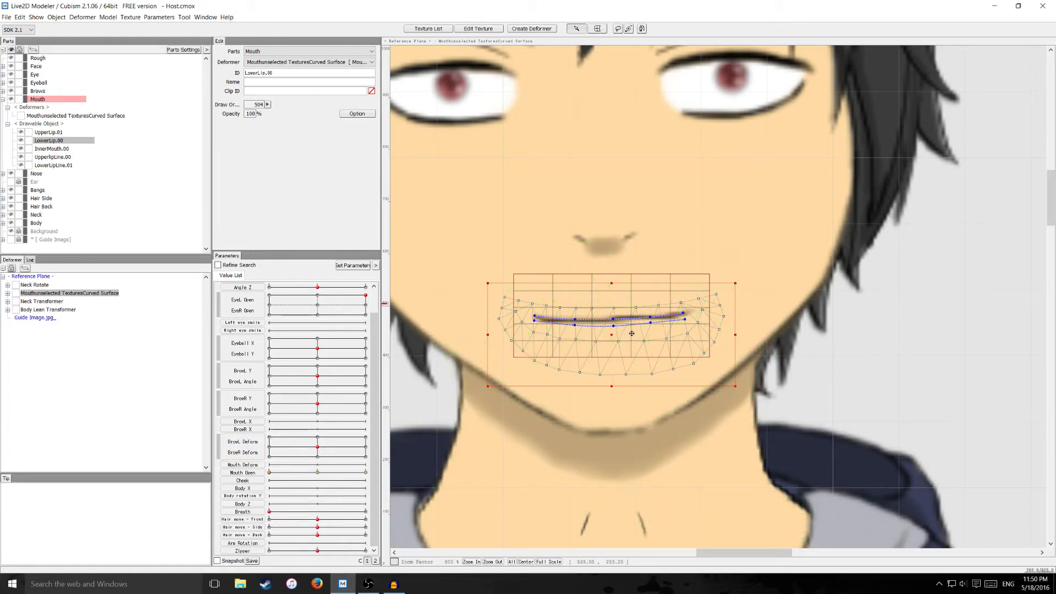
click(55, 157)
ctrl+click(58, 166)
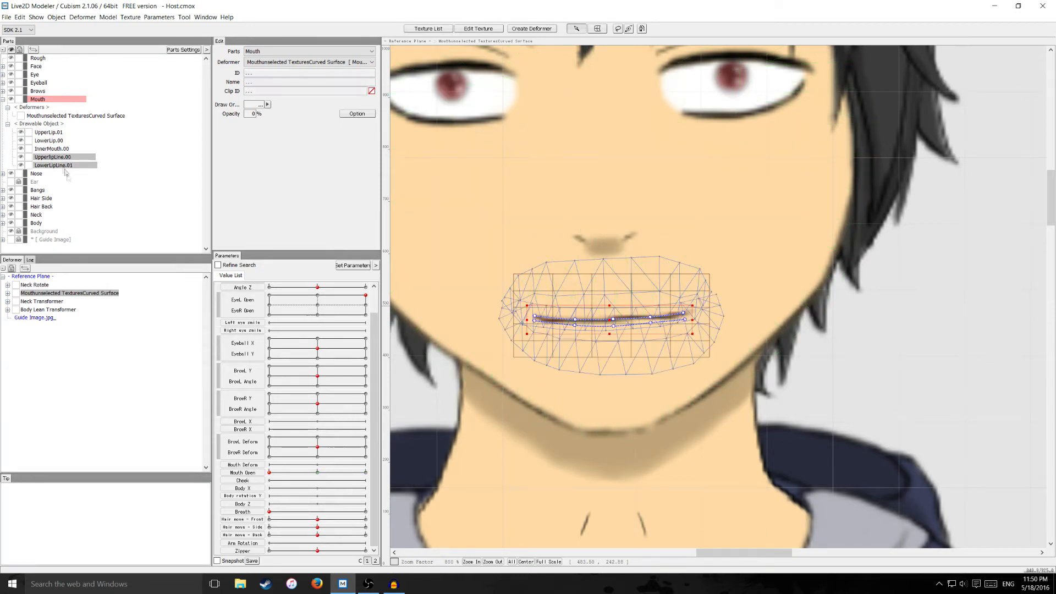
double_click(242, 473)
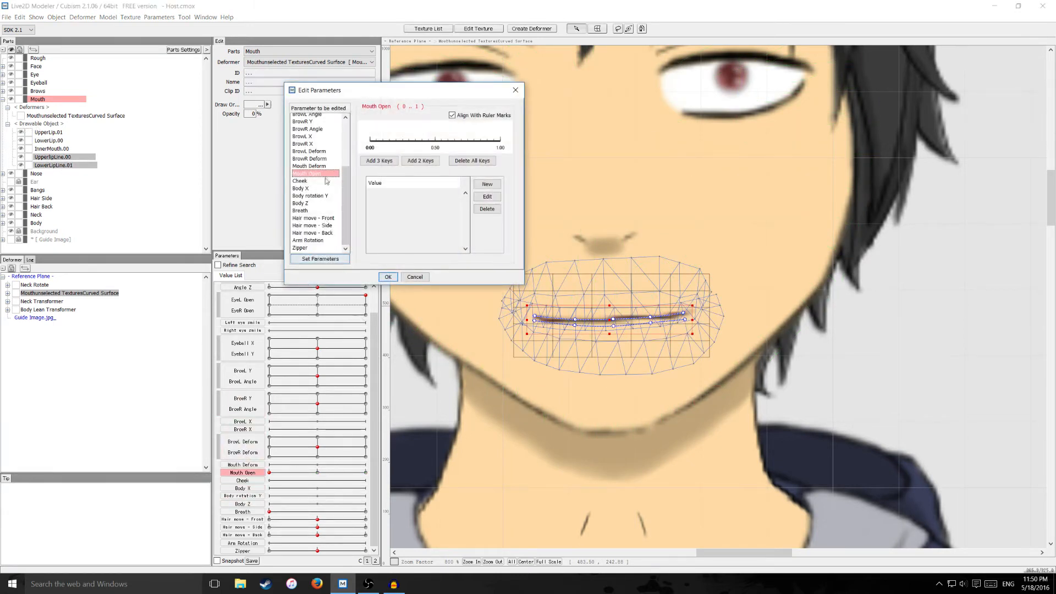
click(380, 162)
click(389, 277)
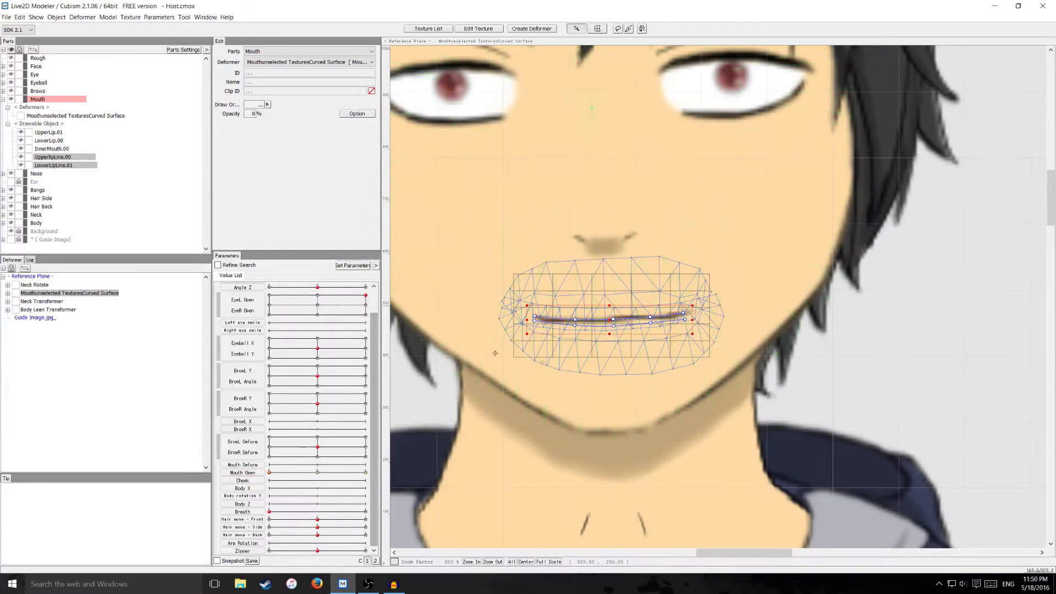
At Mouth Open 0.5, pull the three middle points of LowerLipLine.01 down into a curve that half-opens the lower lip
click(319, 474)
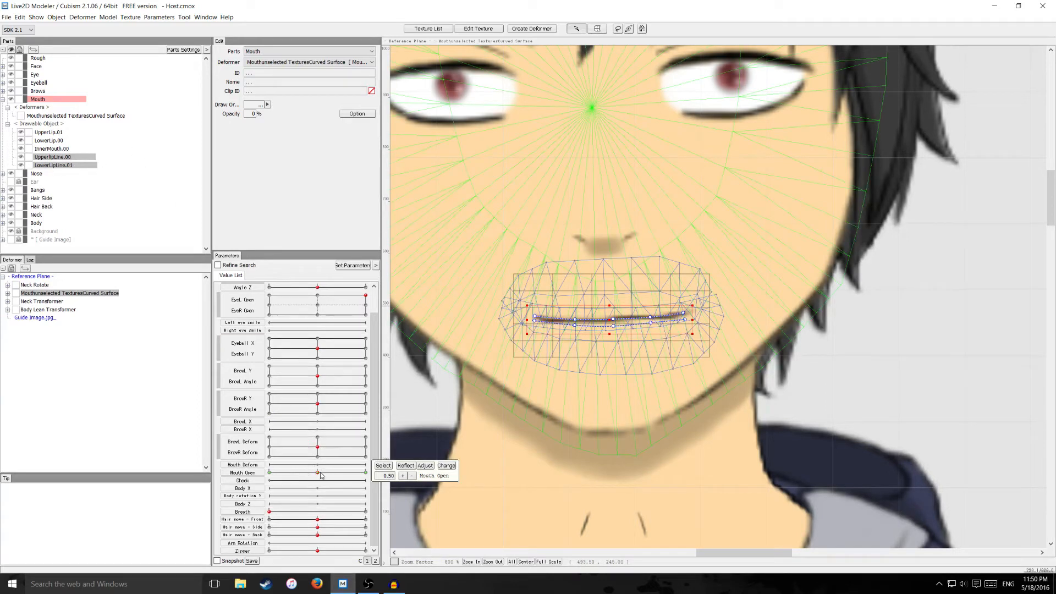
drag(317, 473, 256, 475)
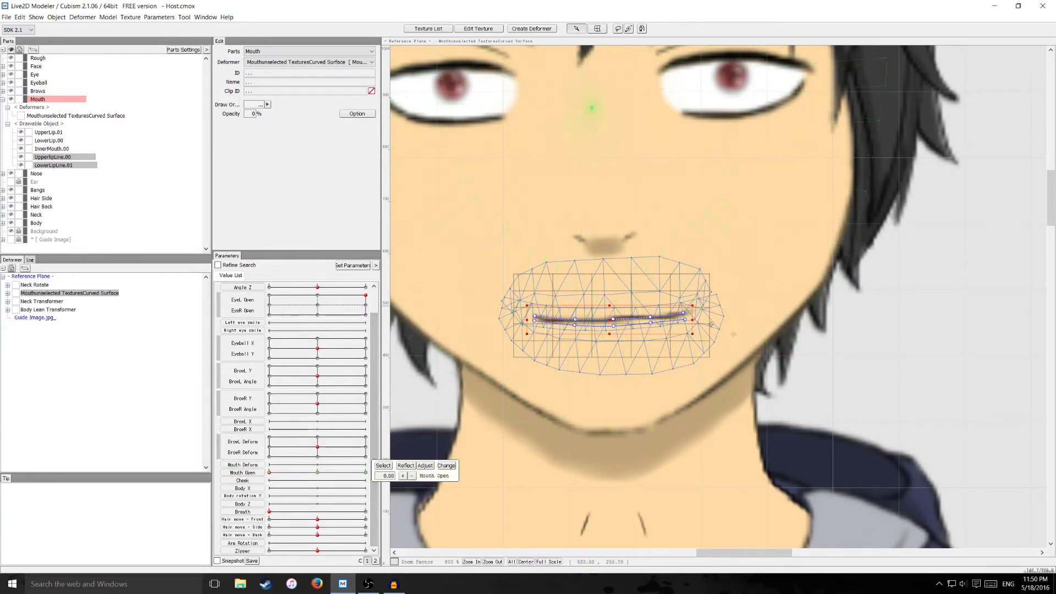
click(317, 472)
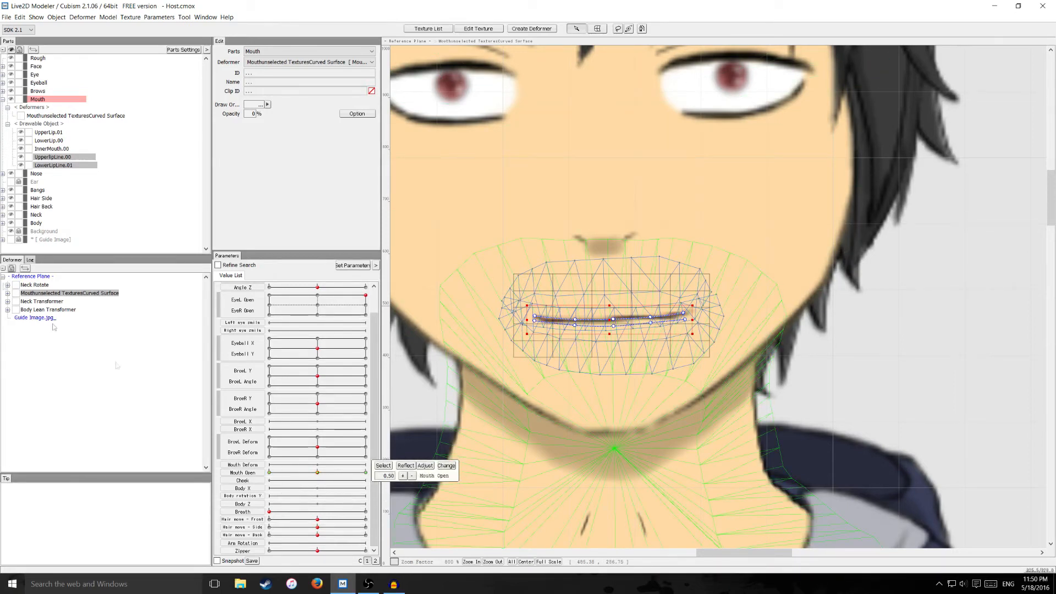
click(47, 133)
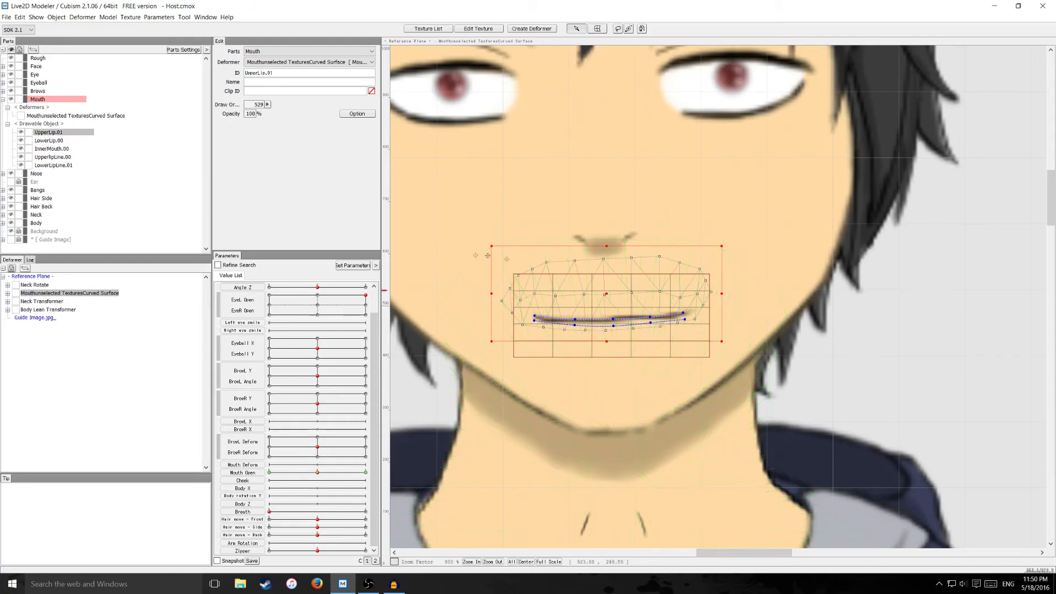
click(49, 141)
scroll(579, 319, up, 2)
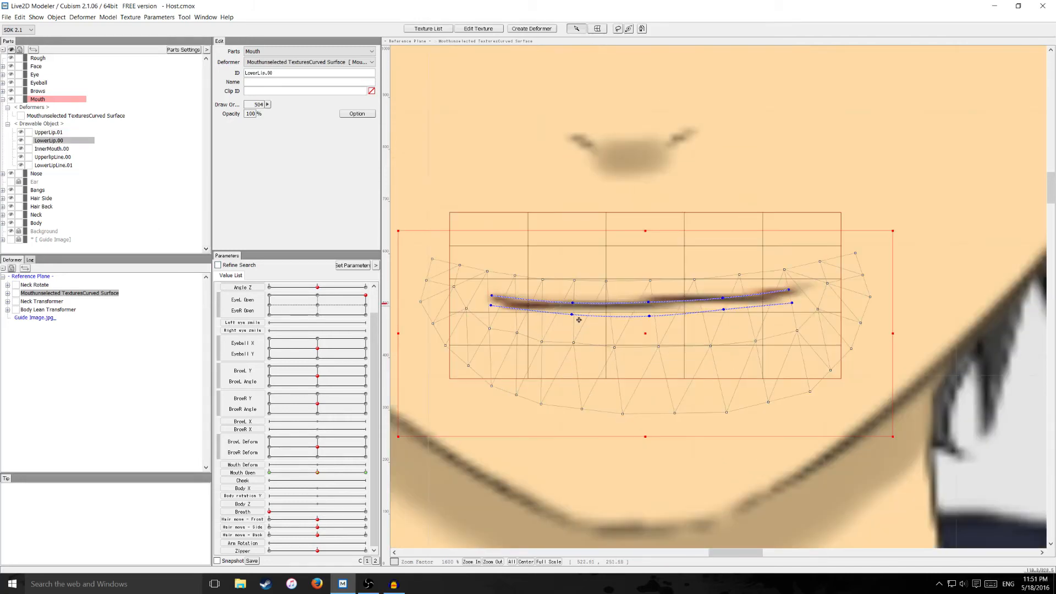
scroll(580, 319, down, 2)
click(582, 325)
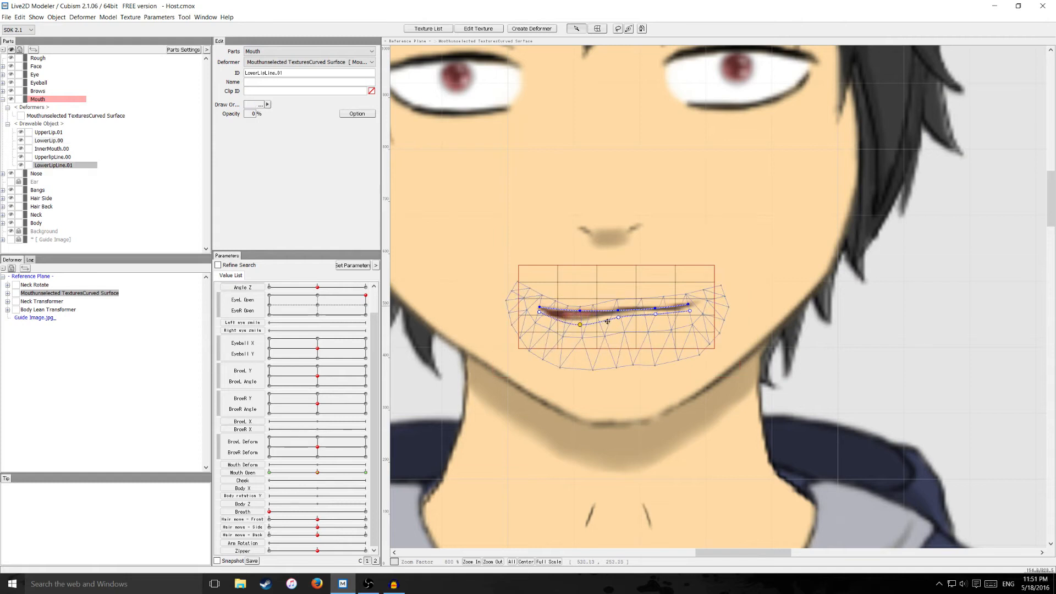
drag(618, 318, 579, 331)
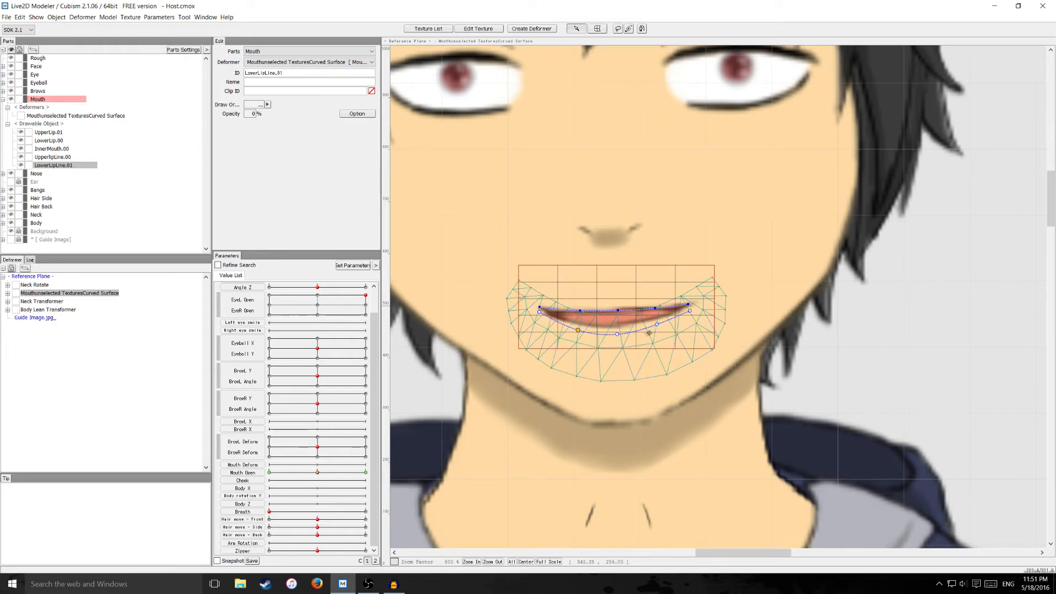
drag(658, 324, 657, 327)
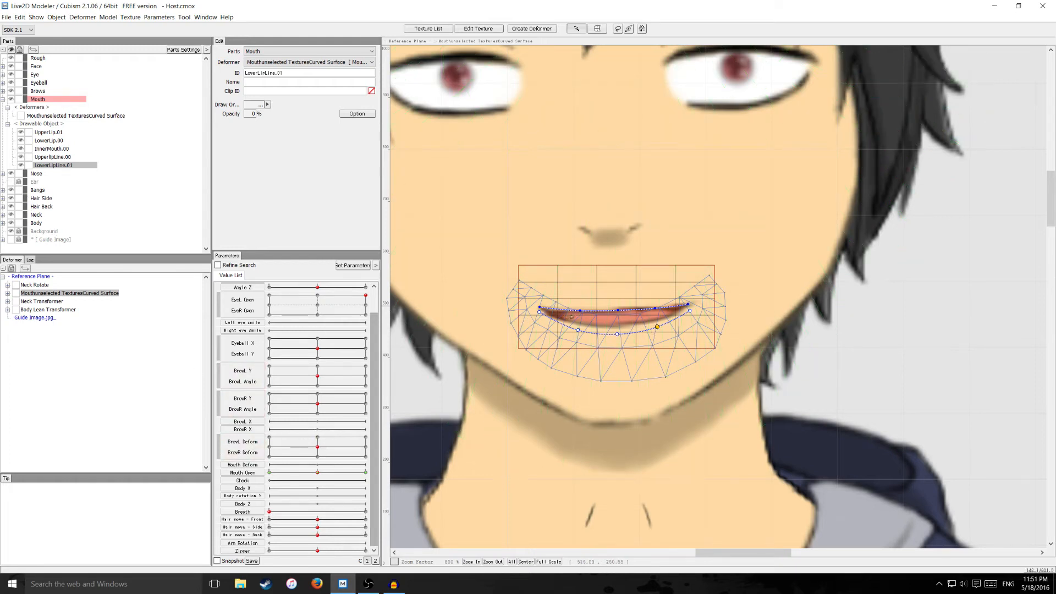
At Mouth Open 0.5, raise the middle points of UpperlipLine.00 slightly and lower the centre point of LowerLipLine.01 a little
click(582, 312)
mouse_move(582, 311)
mouse_down()
mouse_move(657, 305)
mouse_move(578, 303)
mouse_up()
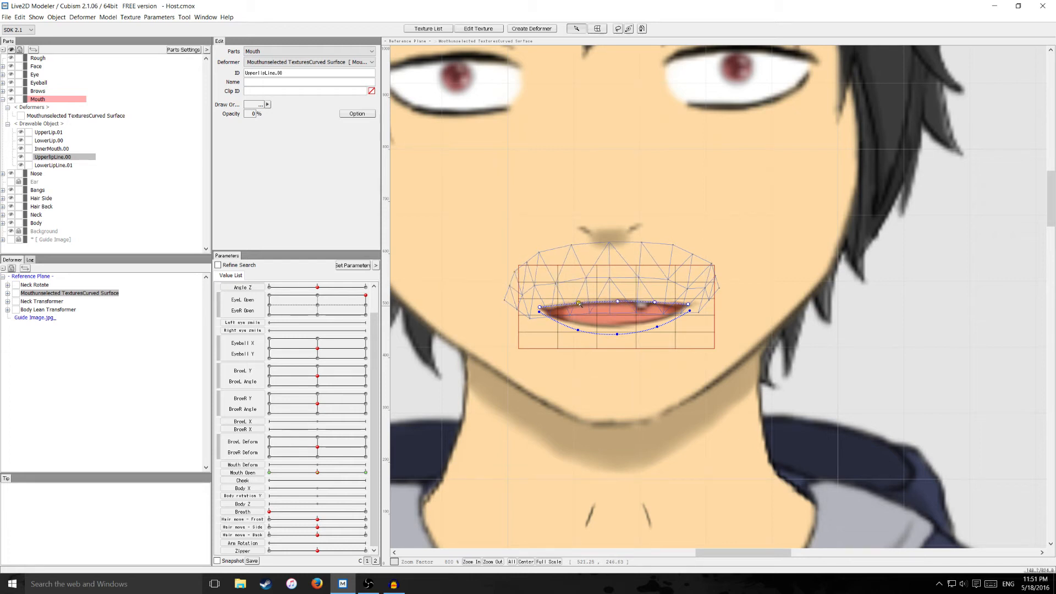
click(618, 334)
drag(618, 335, 618, 336)
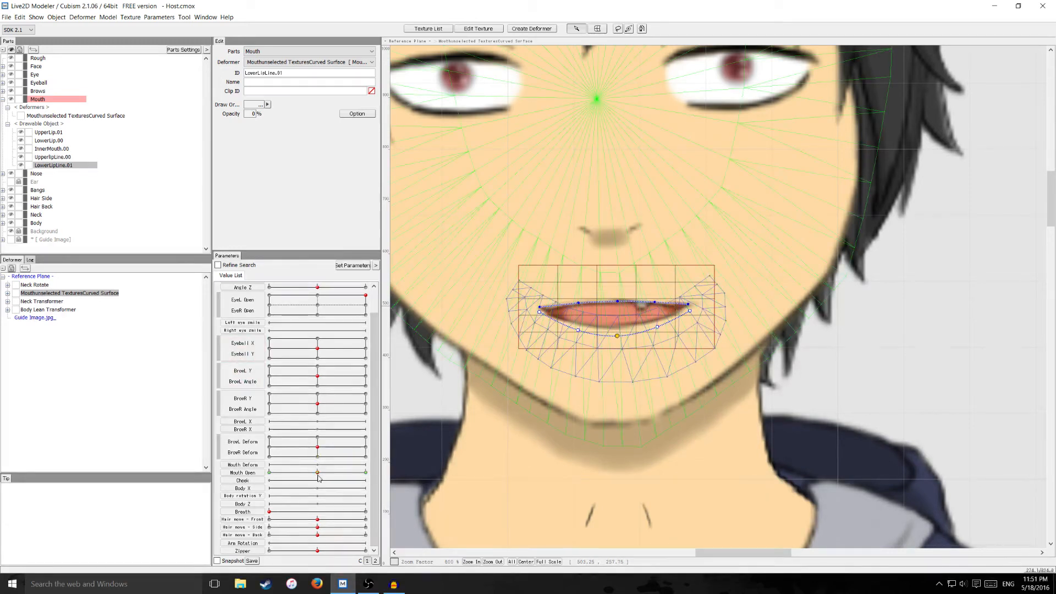
Hide UpperlipLine.00 and LowerLipLine.01, and run Mouth Open between 0 and 1 to check the mouth opening
drag(318, 473, 261, 476)
click(20, 156)
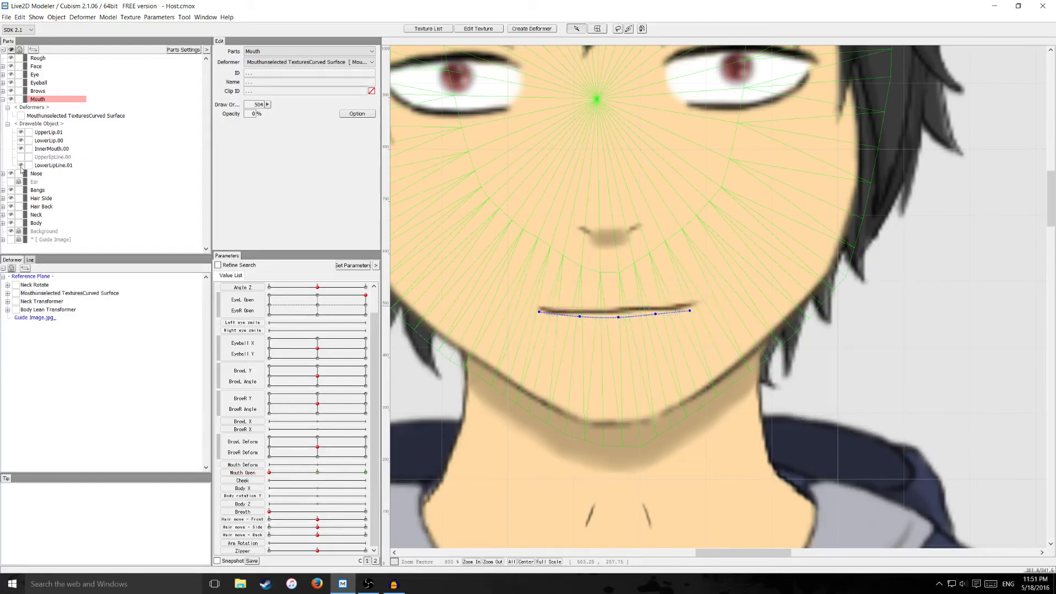
click(20, 165)
drag(269, 472, 373, 484)
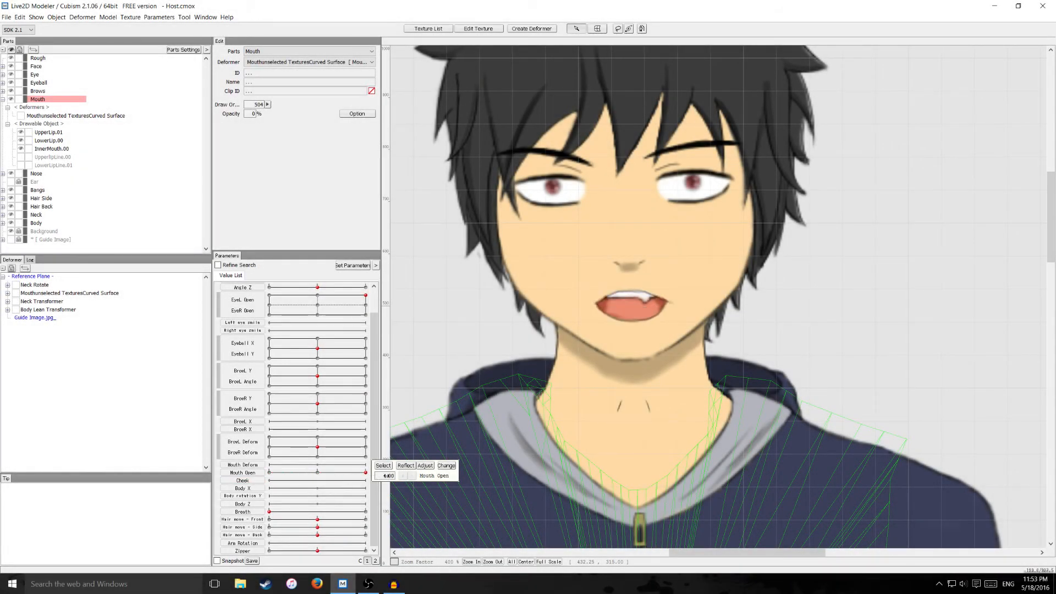
drag(387, 475, 265, 476)
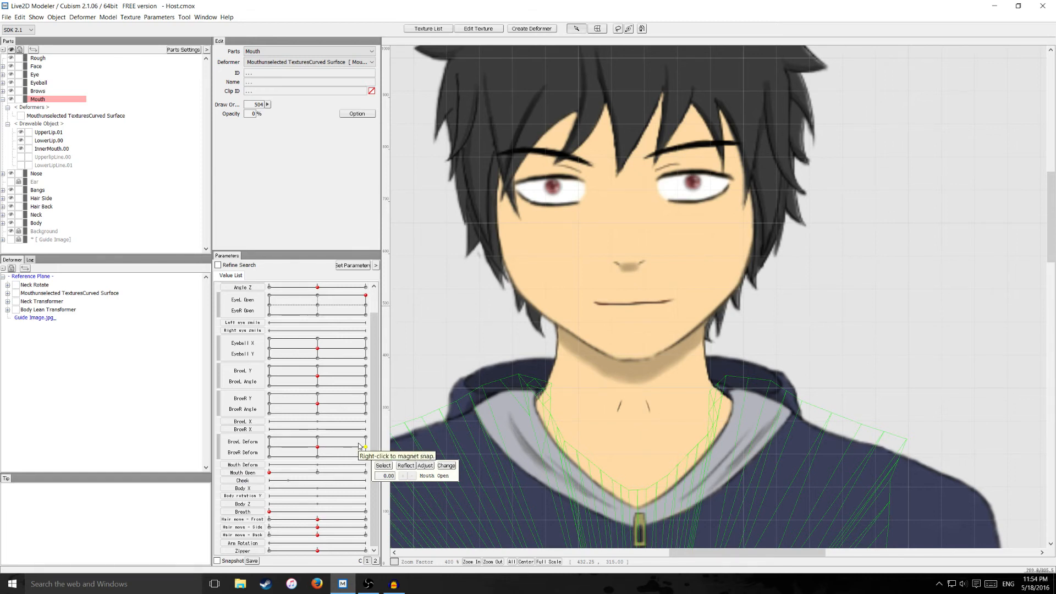
drag(321, 473, 366, 477)
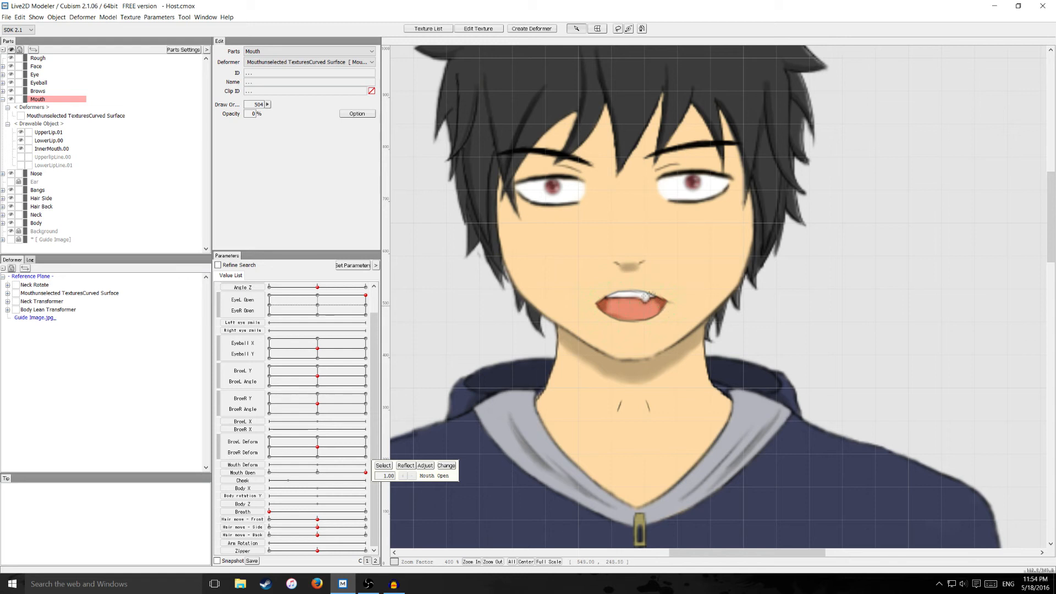
click(639, 305)
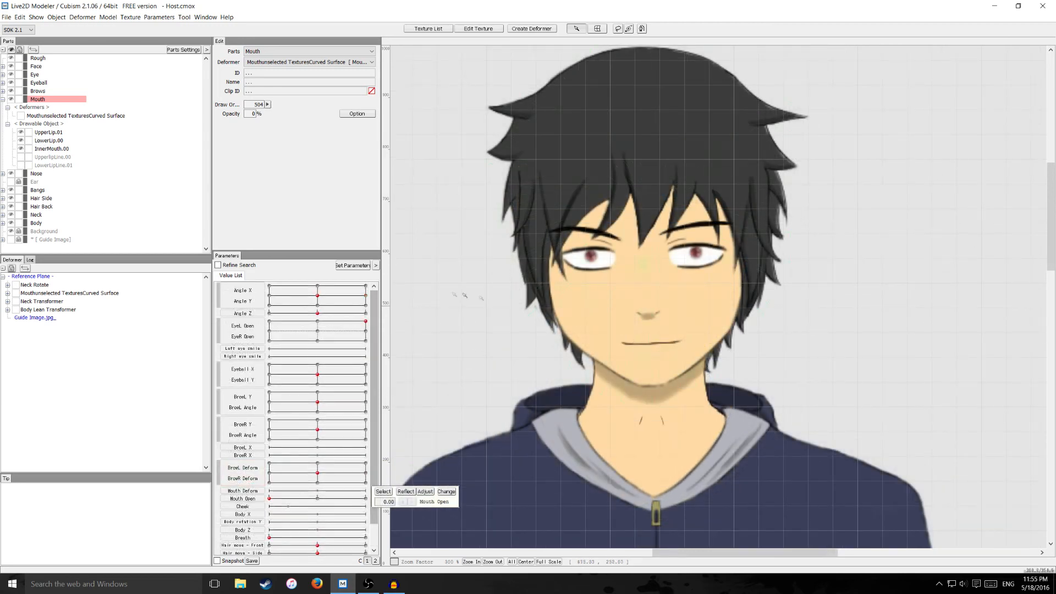
Create a five-point deform path along the closed mouth line for UpperLip.01 and LowerLip.00 together
click(52, 134)
ctrl+click(53, 142)
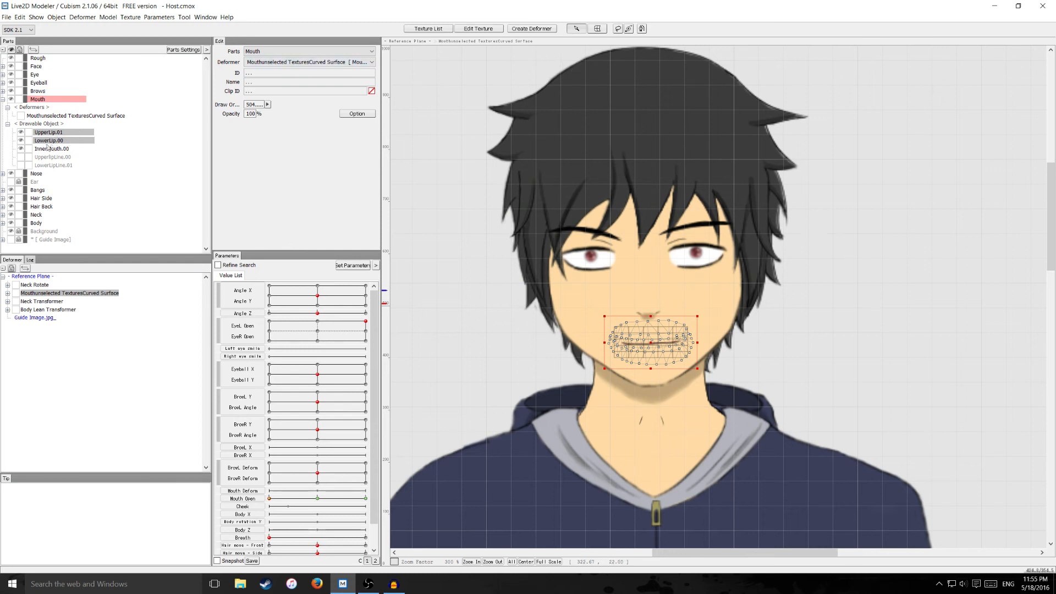
click(642, 29)
scroll(653, 344, up, 1)
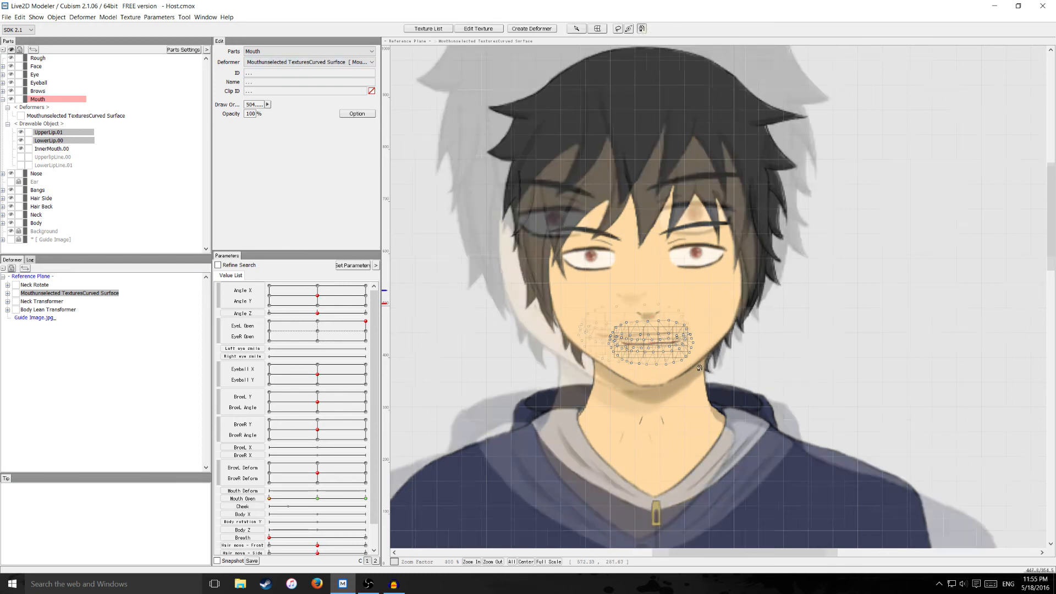
scroll(616, 337, up, 3)
click(576, 345)
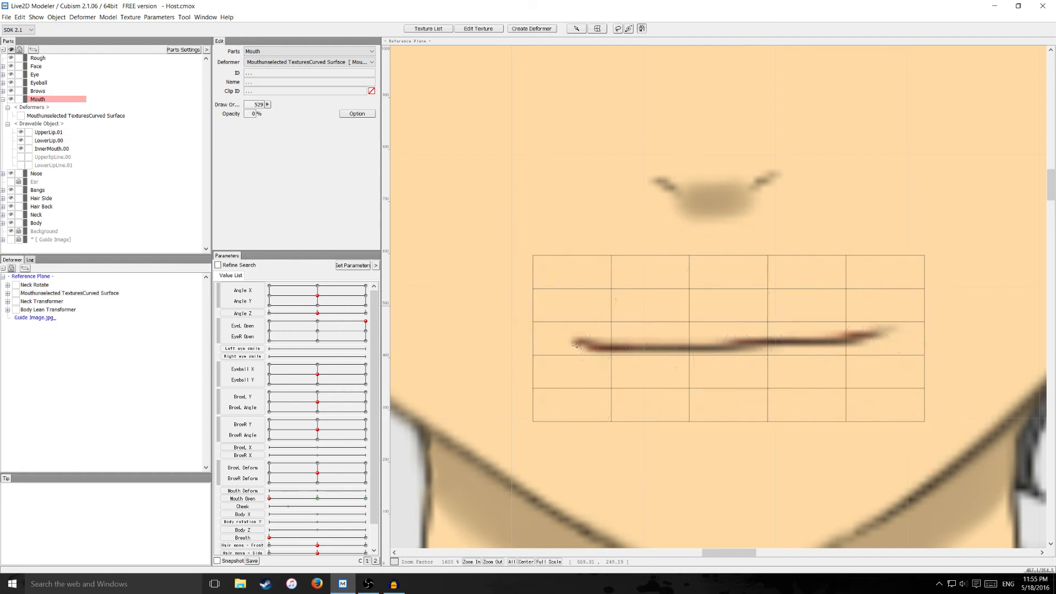
click(648, 349)
click(727, 350)
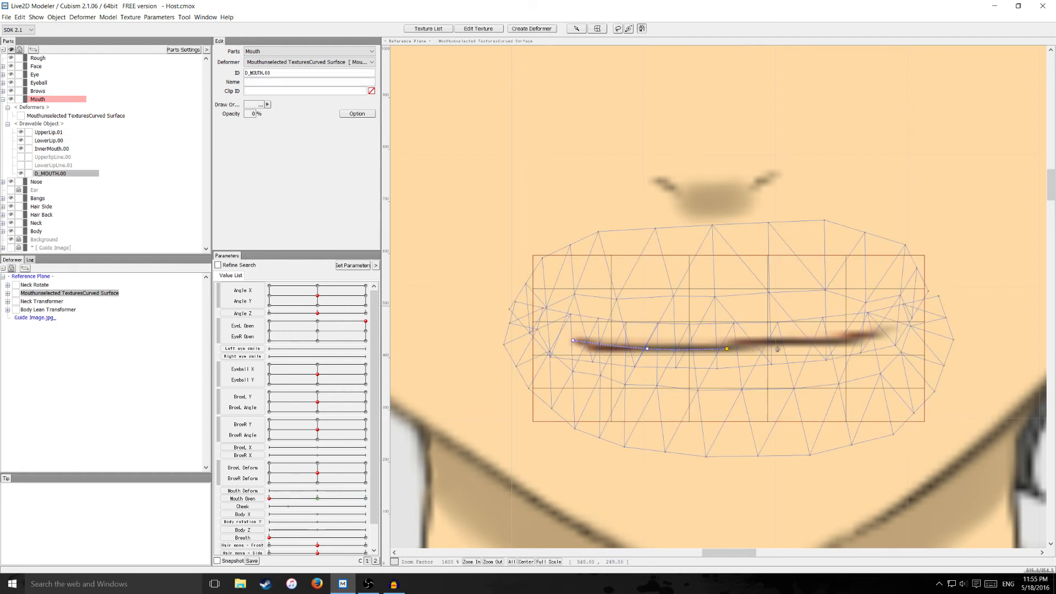
click(886, 334)
scroll(768, 393, down, 1)
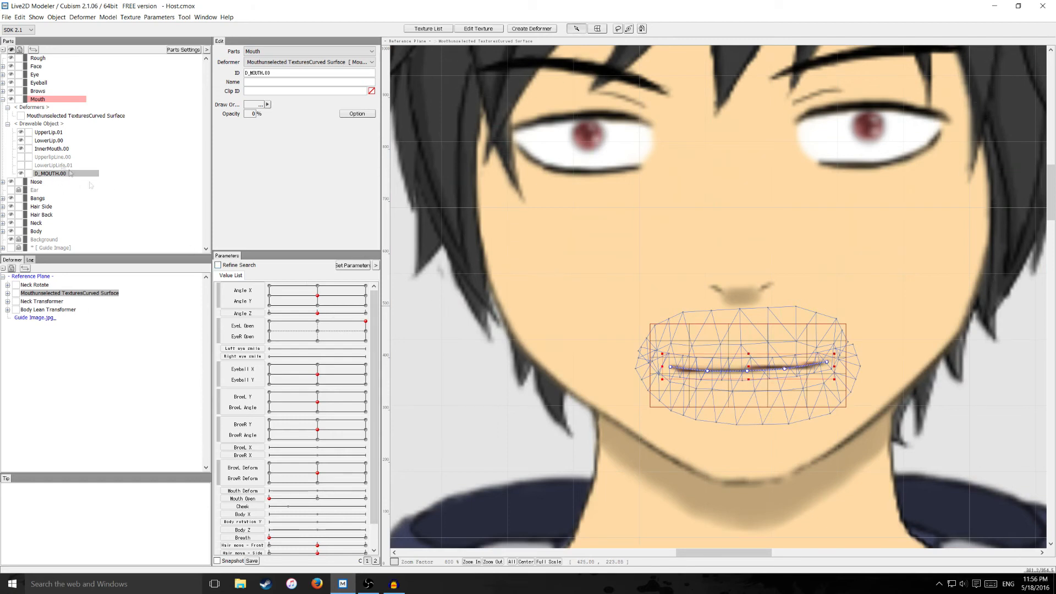
Add three Mouth Deform keys to UpperLip.01, LowerLip.00 and the D_MOUTH.00 path
ctrl+click(48, 142)
ctrl+click(46, 134)
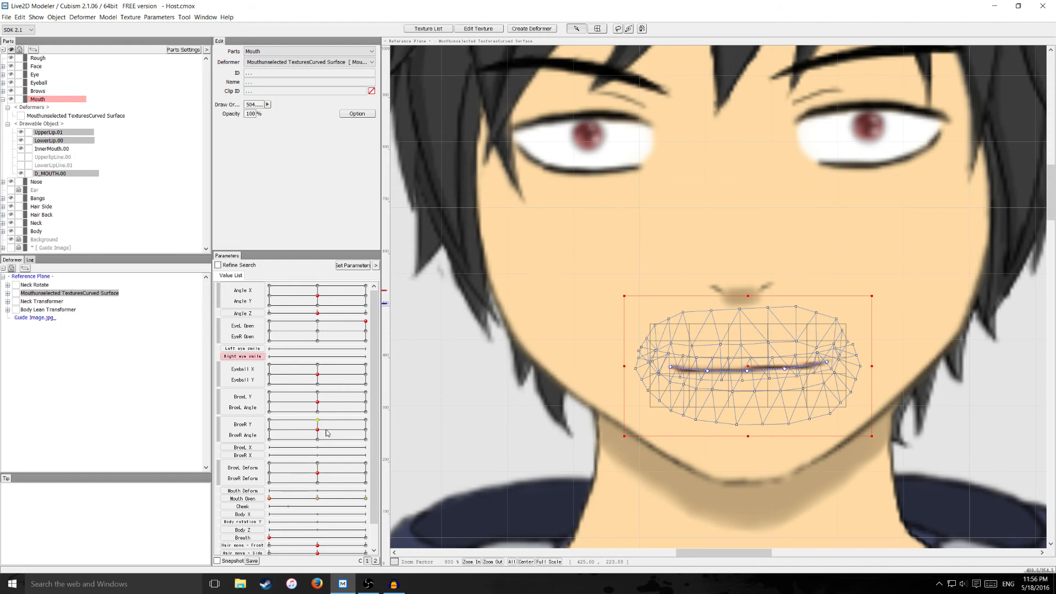
double_click(244, 491)
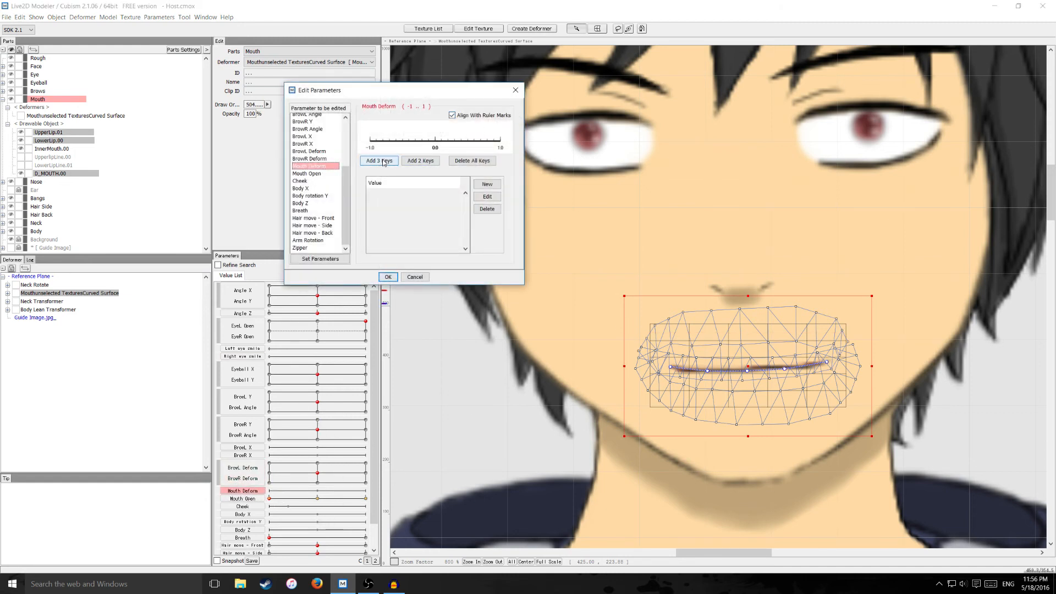
click(380, 161)
click(387, 278)
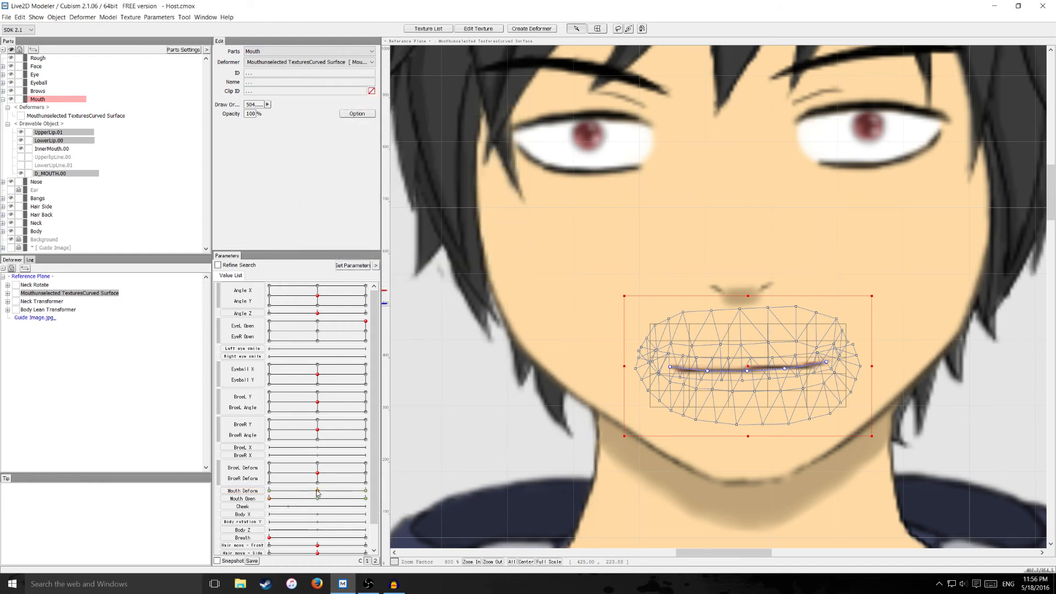
At Mouth Deform 1, raise both corner points of the D_MOUTH.00 path to shape a smile
click(278, 490)
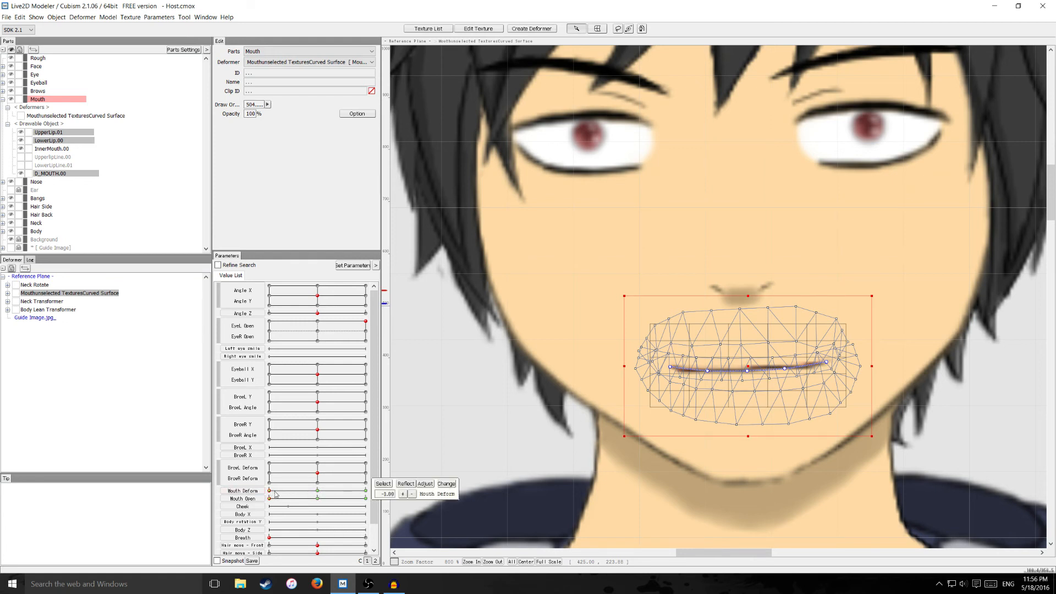
click(362, 490)
drag(362, 492, 318, 492)
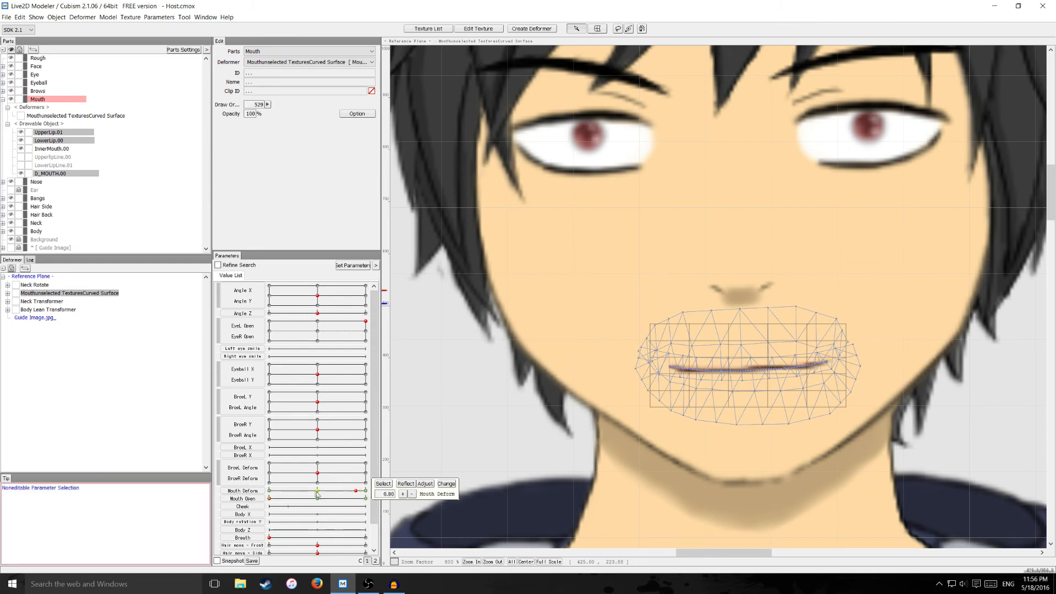
click(366, 491)
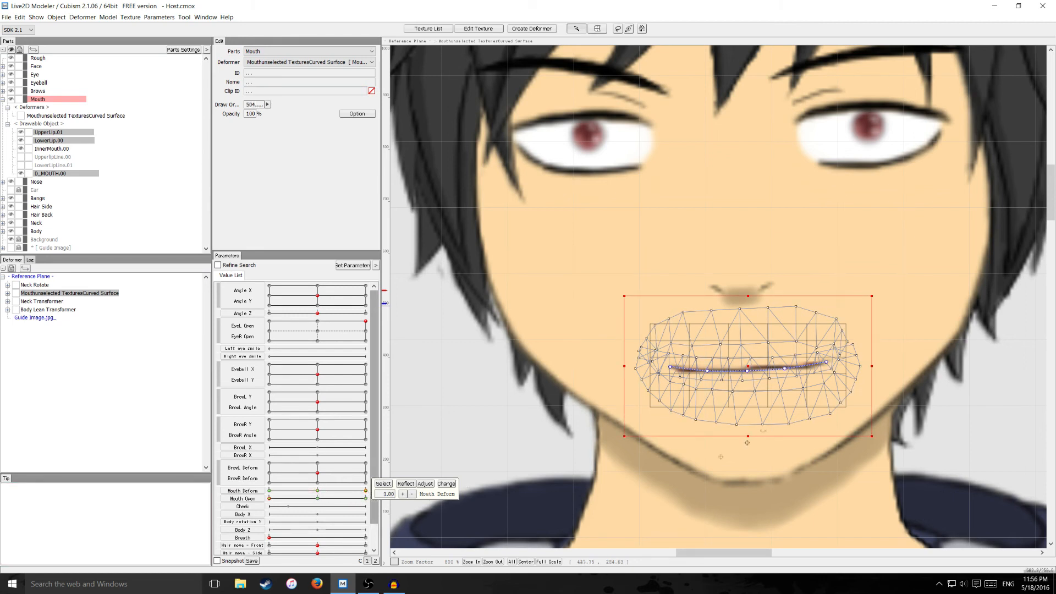
click(672, 369)
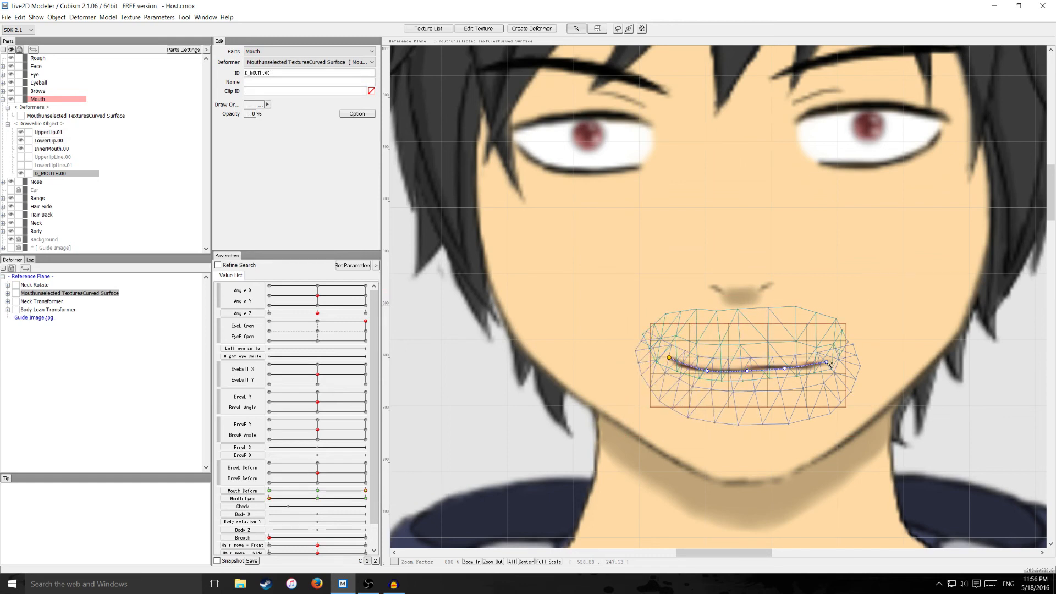
drag(828, 364, 827, 358)
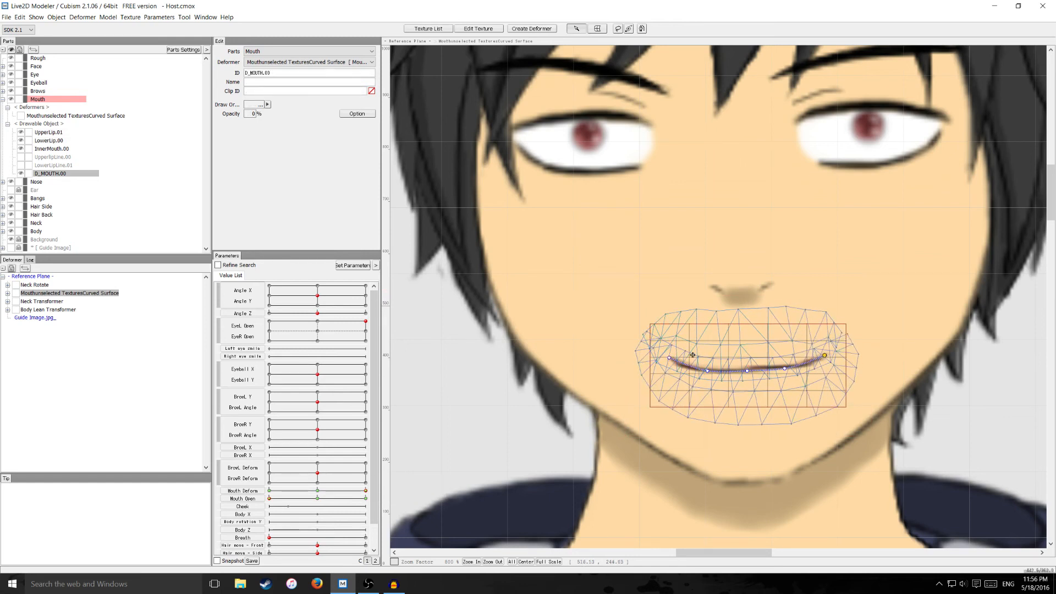
drag(673, 358, 672, 361)
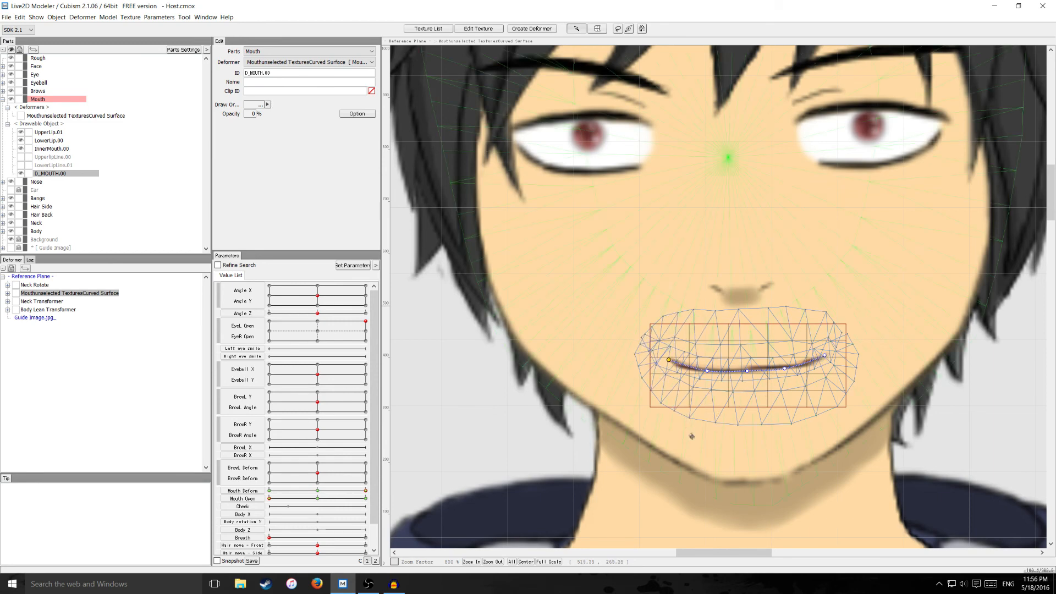
Hide the D_MOUTH.00 path to check the smile shape, and show the path again
scroll(693, 434, down, 2)
click(21, 173)
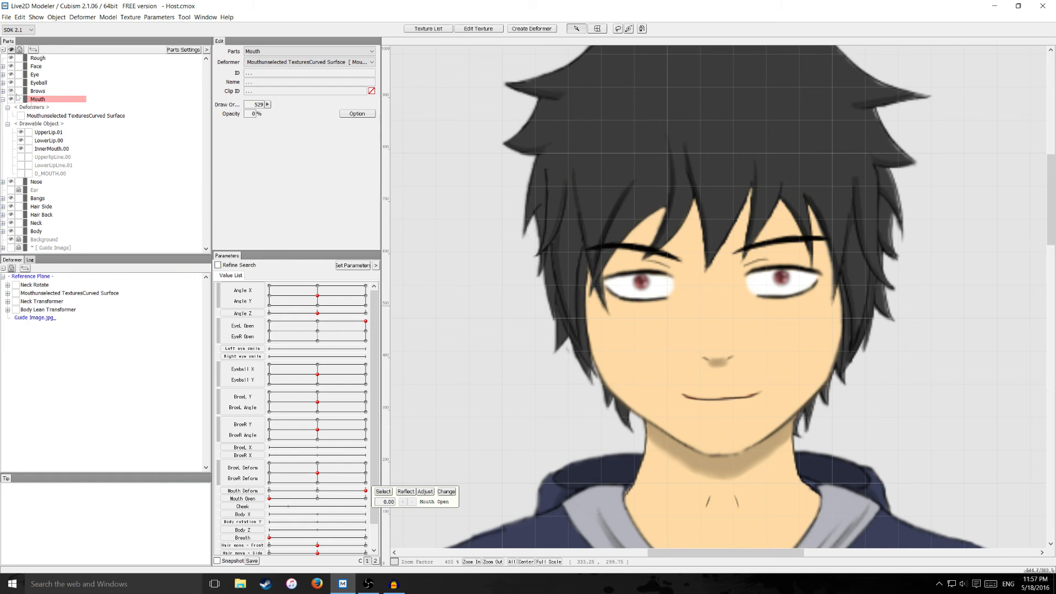
click(21, 174)
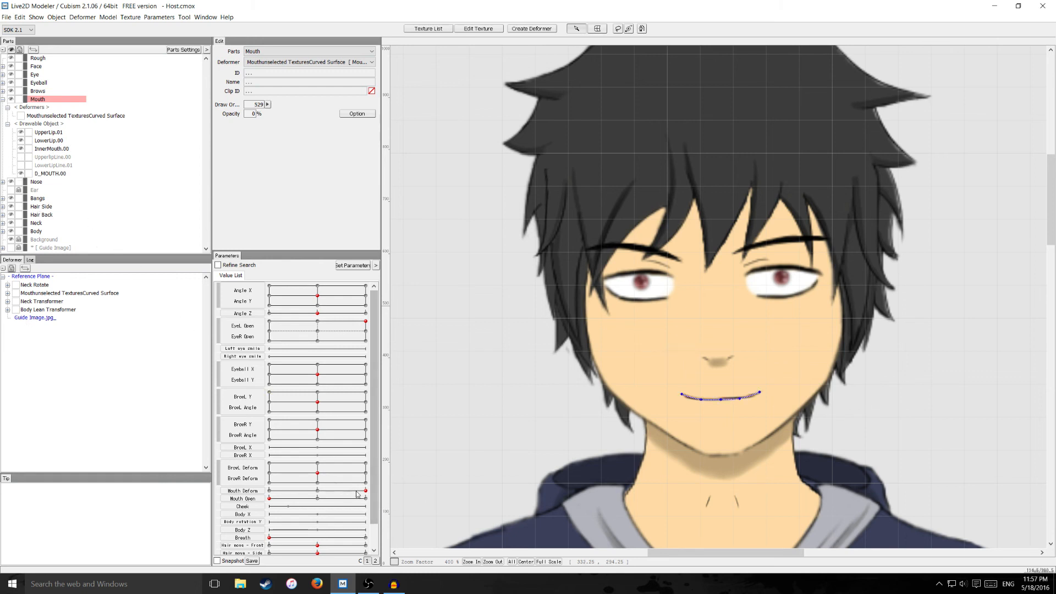
At Mouth Deform -1, pull both corner points of the D_MOUTH.00 path down into a frown
click(269, 491)
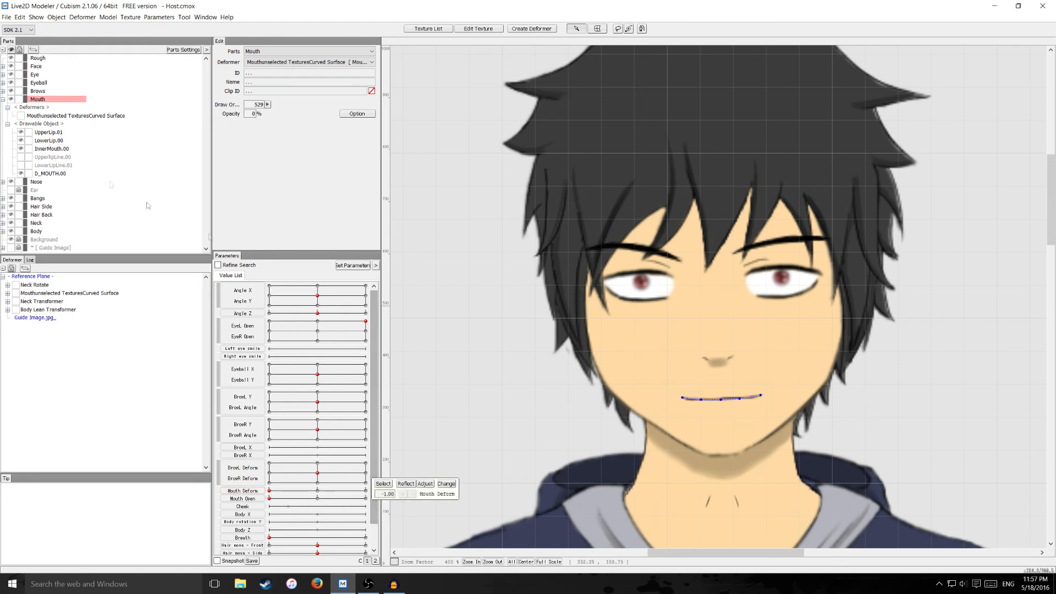
click(684, 400)
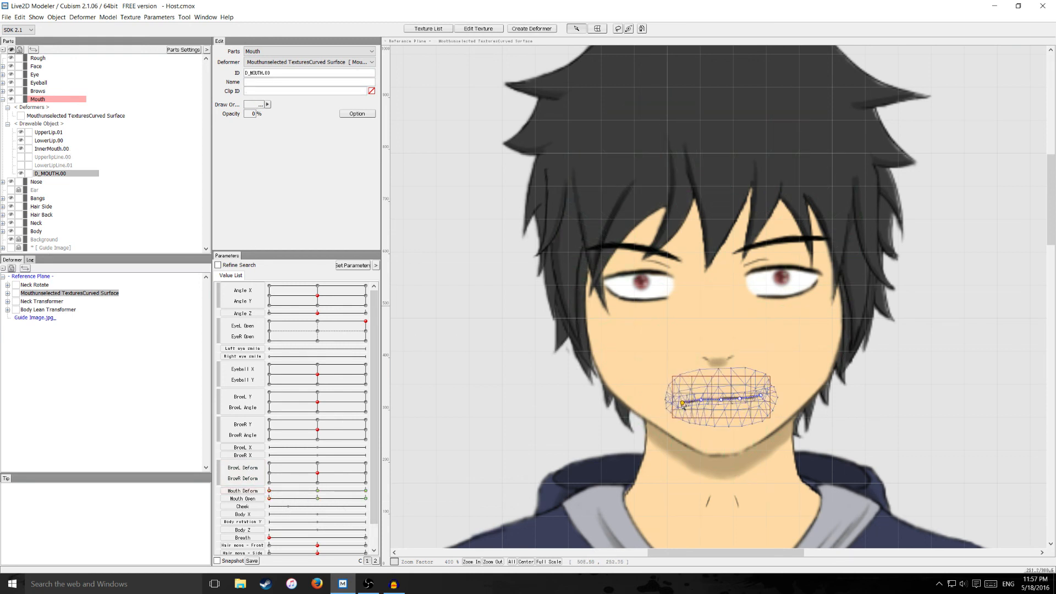
drag(766, 396, 767, 407)
scroll(732, 415, up, 3)
scroll(738, 403, down, 1)
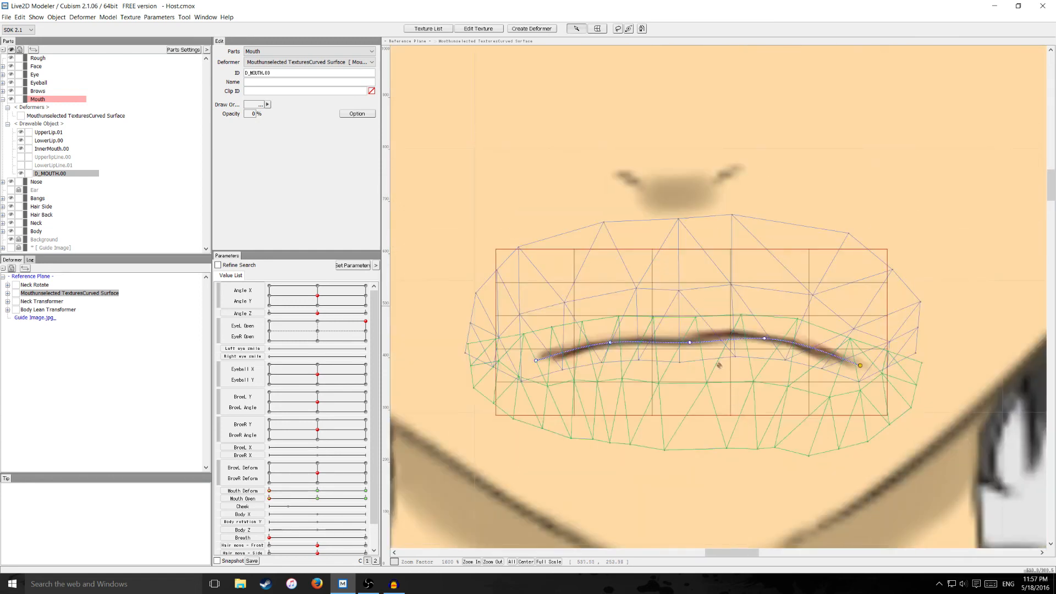
Smooth the frown by raising the centre point and both corner points of D_MOUTH.00 slightly
drag(691, 343, 692, 339)
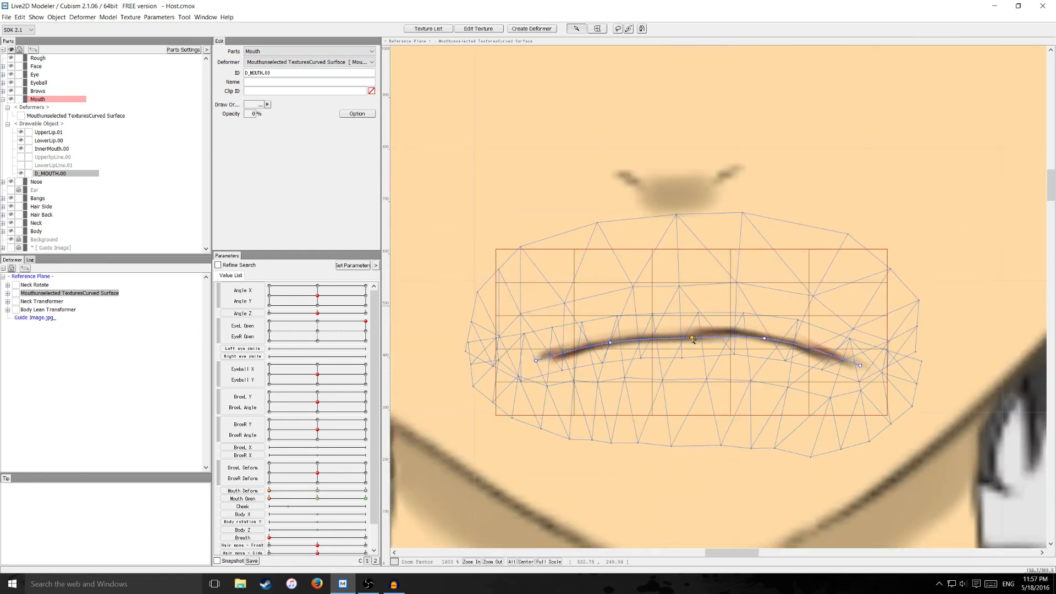
click(859, 362)
click(861, 363)
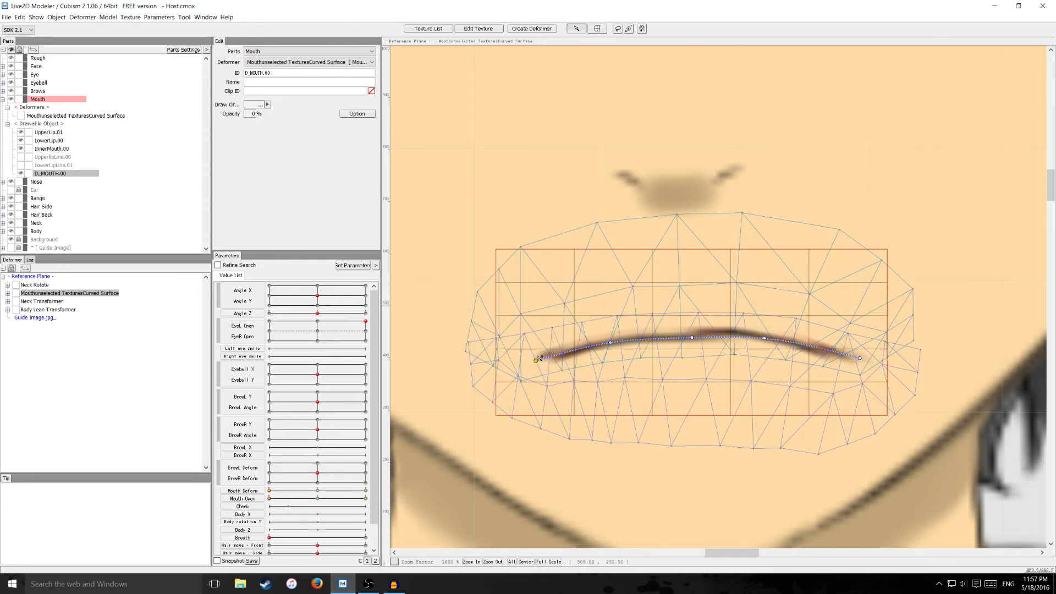
drag(539, 357, 539, 353)
scroll(539, 355, down, 4)
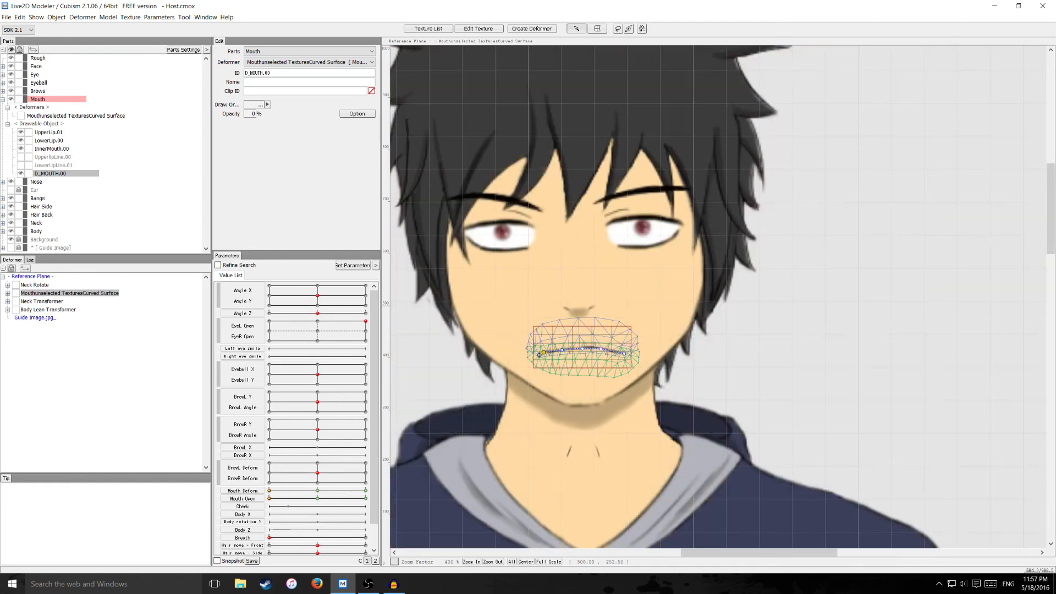
Hide the D_MOUTH.00 path, test the Mouth Deform expressions, and return Mouth Deform to 0
scroll(542, 354, up, 2)
click(21, 173)
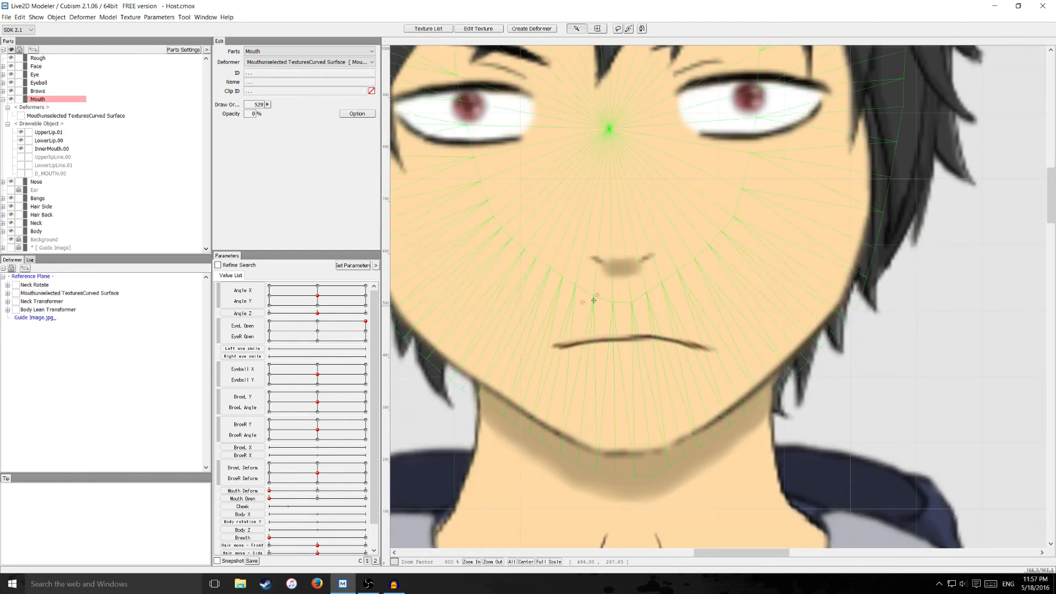
scroll(593, 297, down, 2)
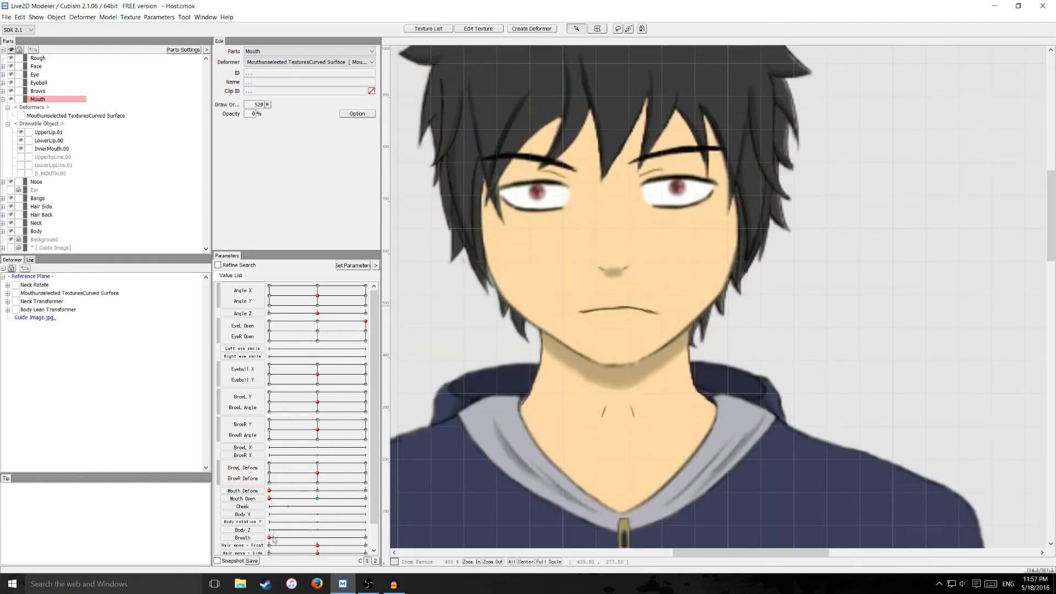
mouse_move(275, 492)
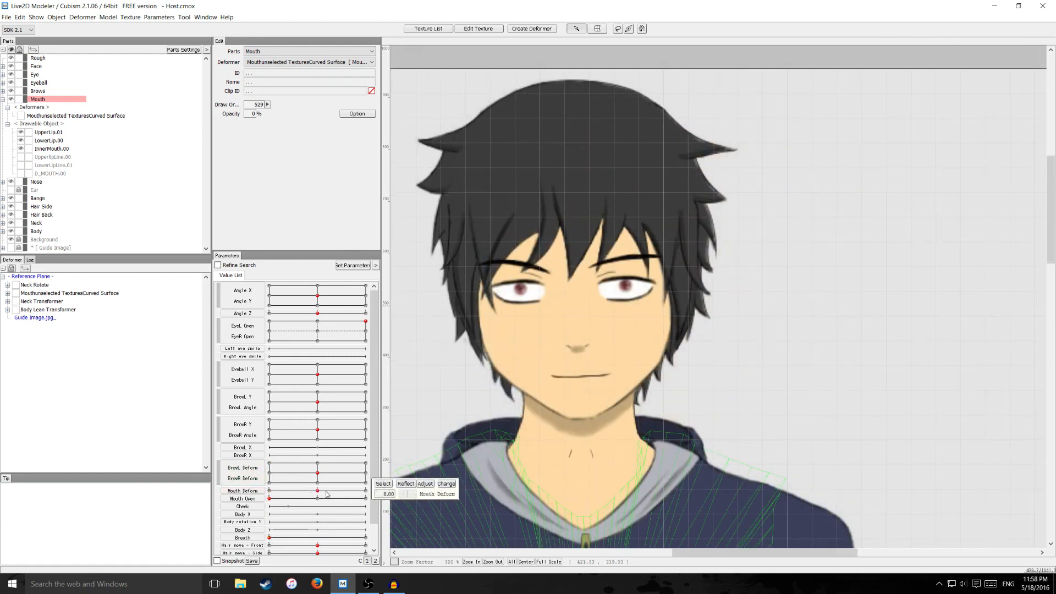
drag(317, 494, 270, 502)
click(320, 496)
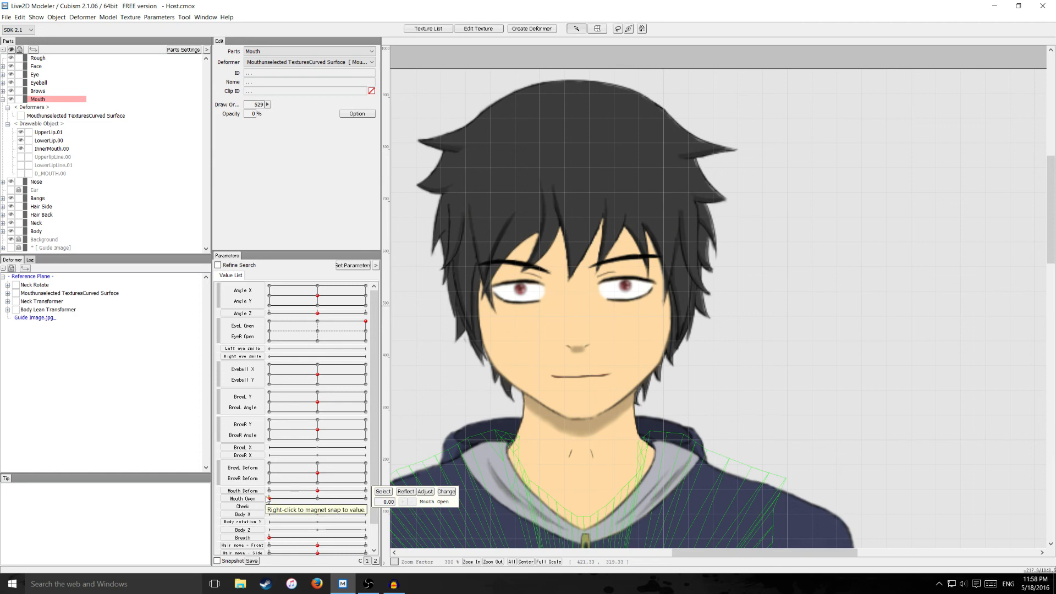